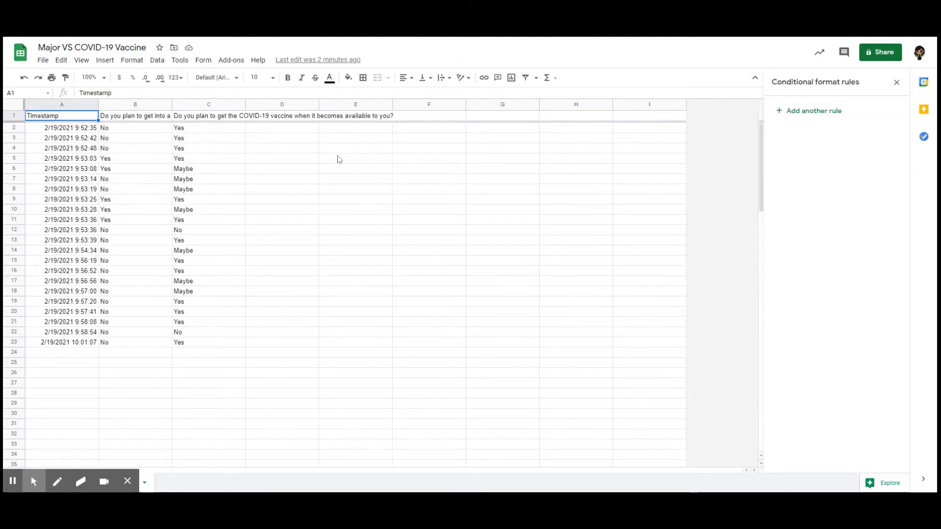
# Step: Wrap the text in header row 1 so the full survey questions fit within their columns
pyautogui.click(13, 116)
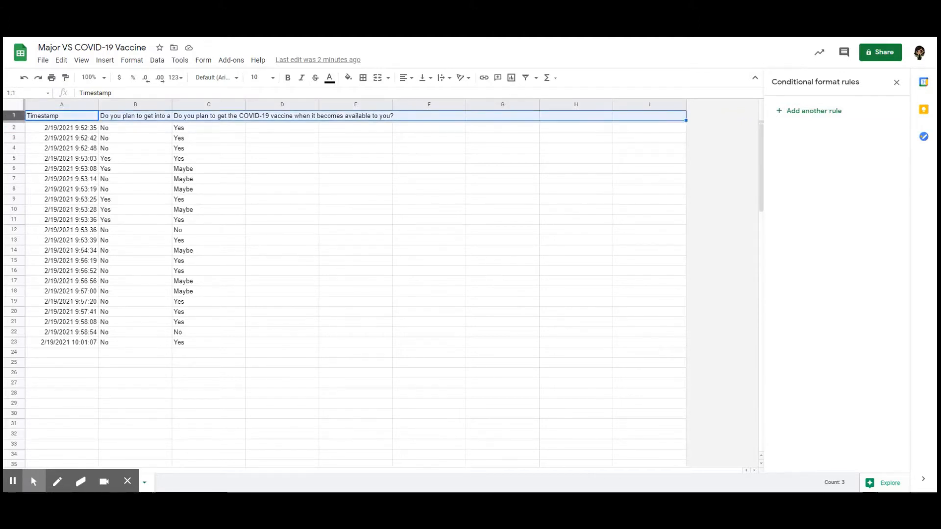
pyautogui.click(446, 81)
pyautogui.click(454, 101)
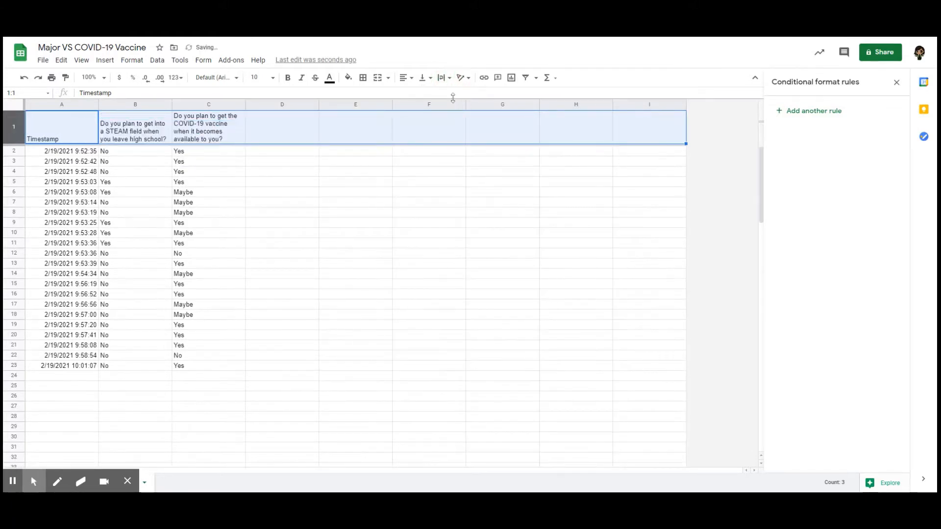
# Step: Add a conditional formatting rule to column B that fills cells whose text is exactly "yes" with the default green style
pyautogui.click(146, 135)
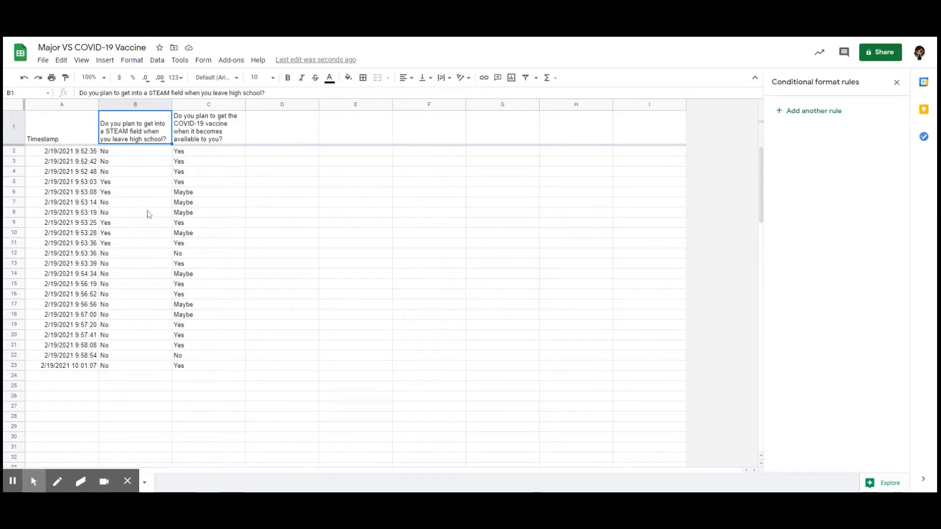
pyautogui.click(139, 106)
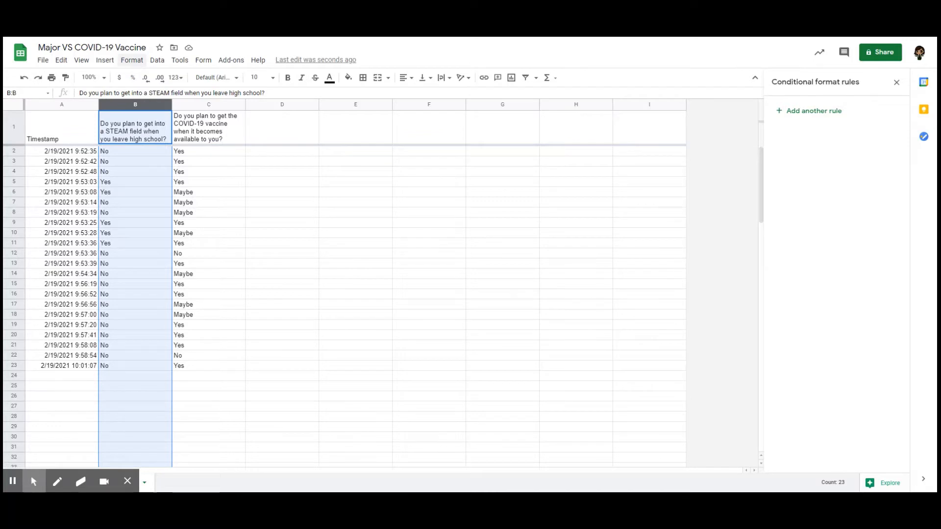
pyautogui.click(133, 61)
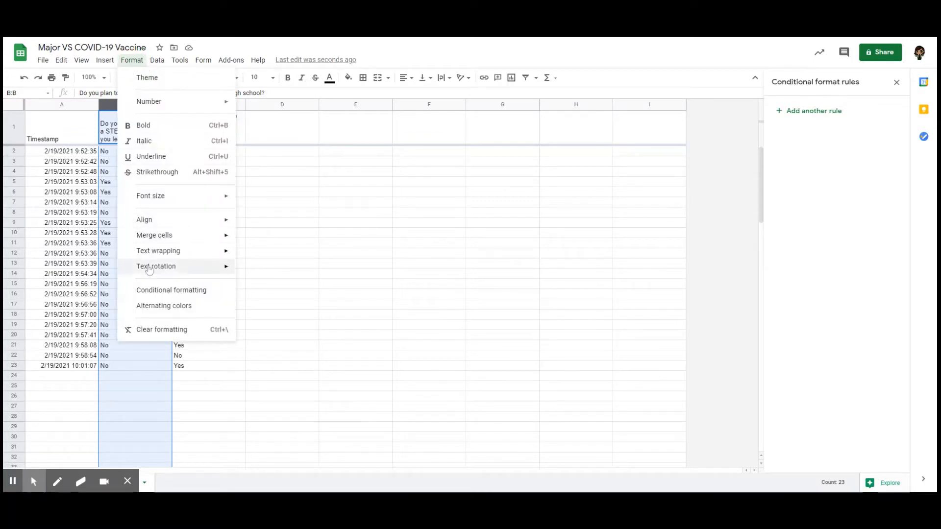
pyautogui.click(154, 294)
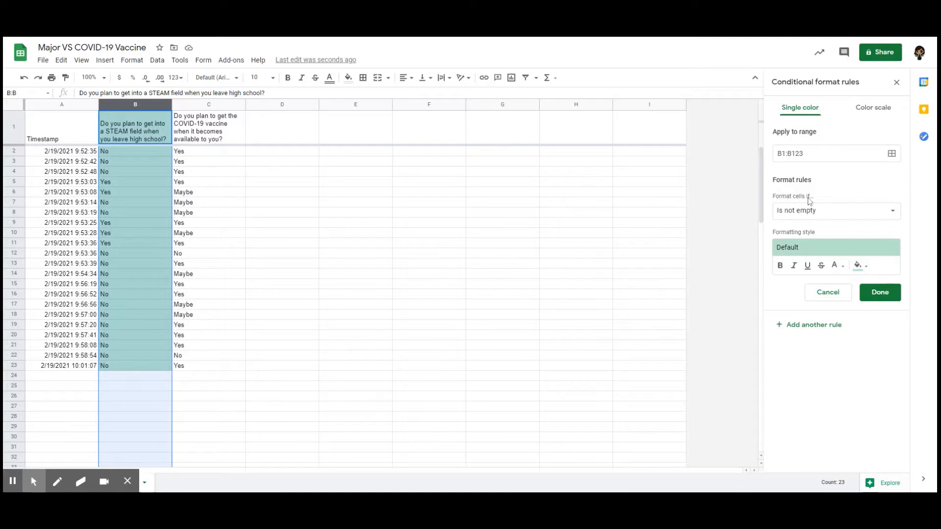
pyautogui.click(844, 217)
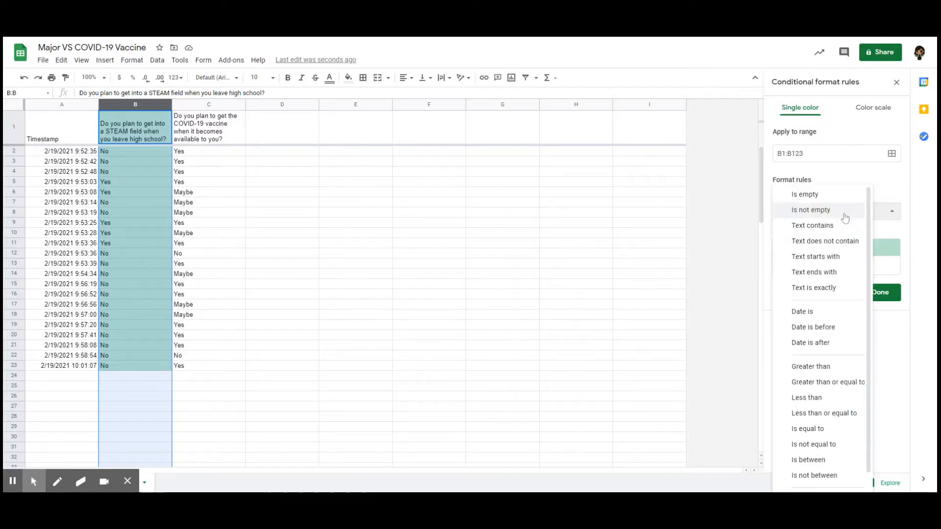
pyautogui.click(834, 289)
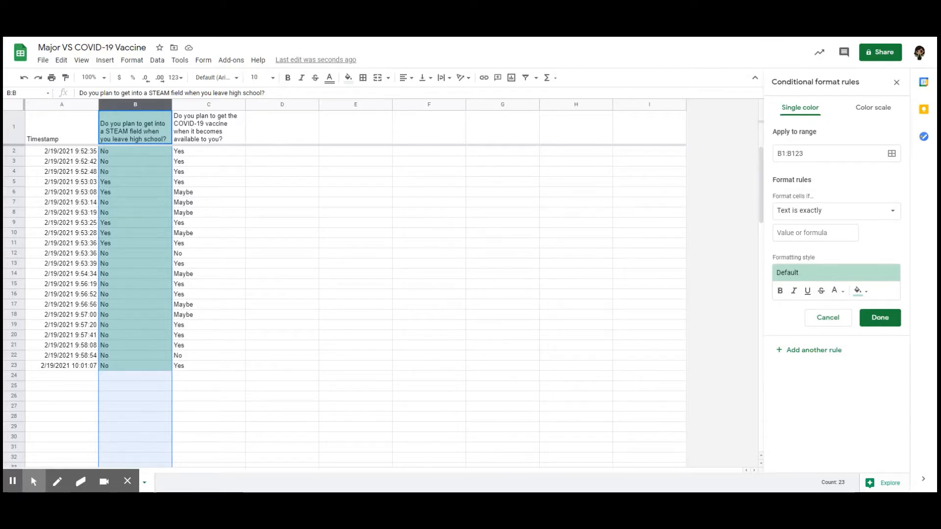
pyautogui.click(814, 233)
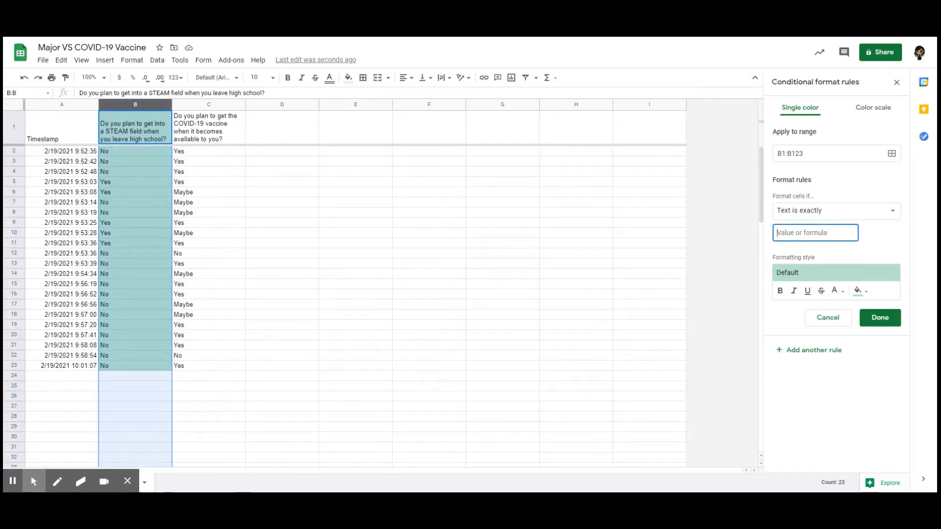
pyautogui.write('yes')
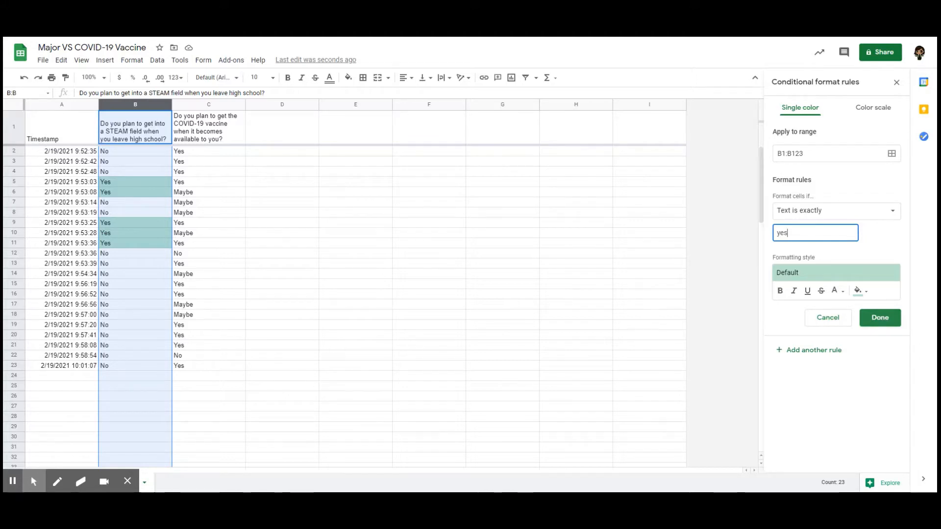
pyautogui.click(883, 324)
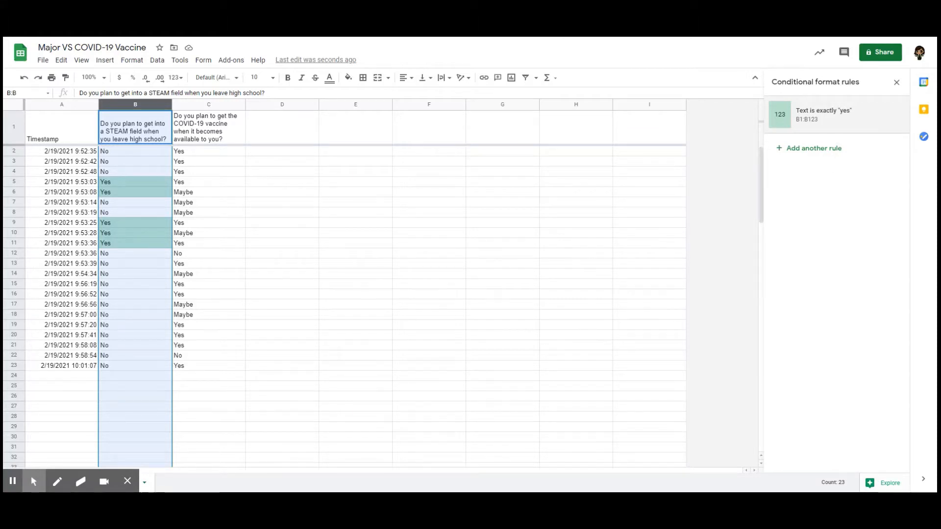
# Step: Add a second conditional formatting rule to column B that fills cells whose text is exactly "no" with orange
pyautogui.click(824, 150)
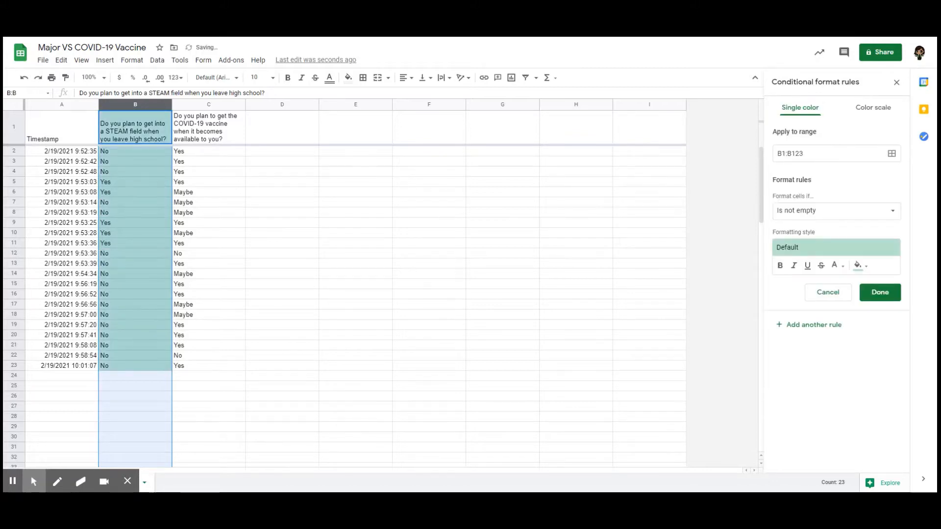
pyautogui.click(808, 211)
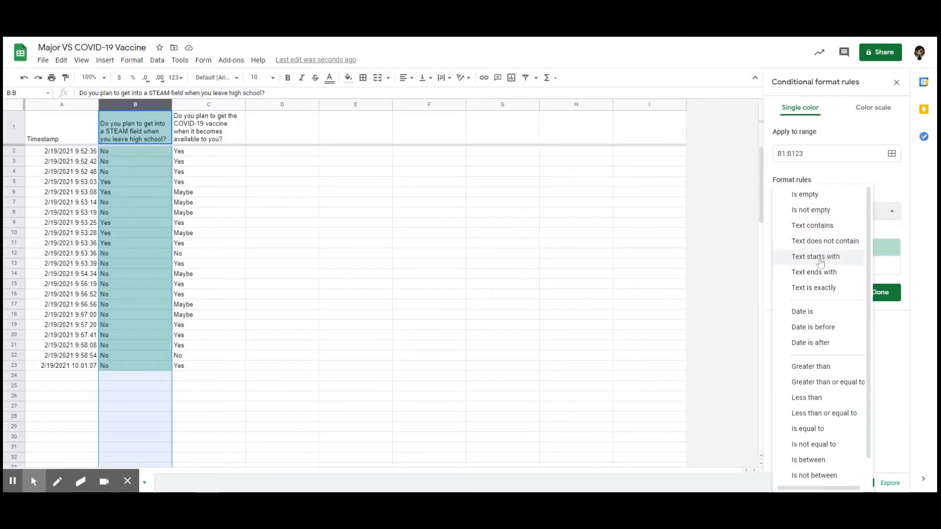
pyautogui.click(813, 287)
pyautogui.click(809, 232)
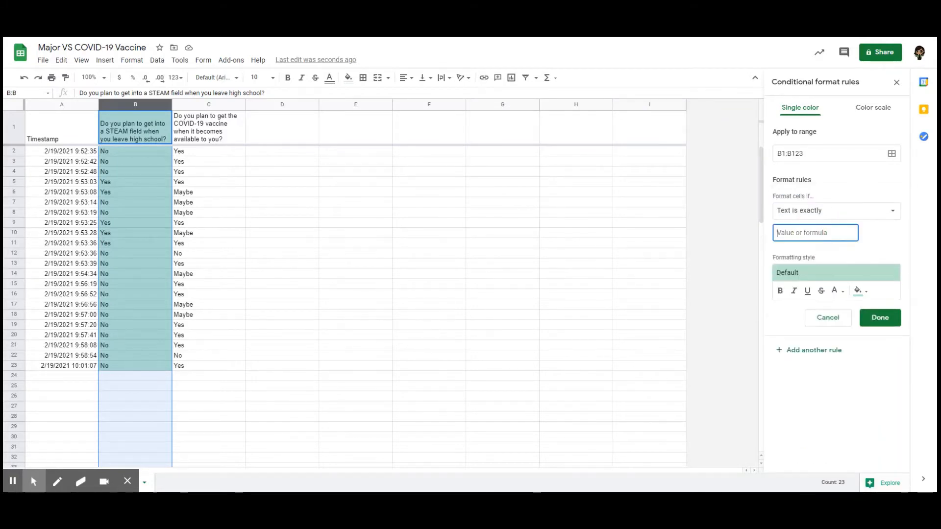
pyautogui.write('no')
pyautogui.click(862, 292)
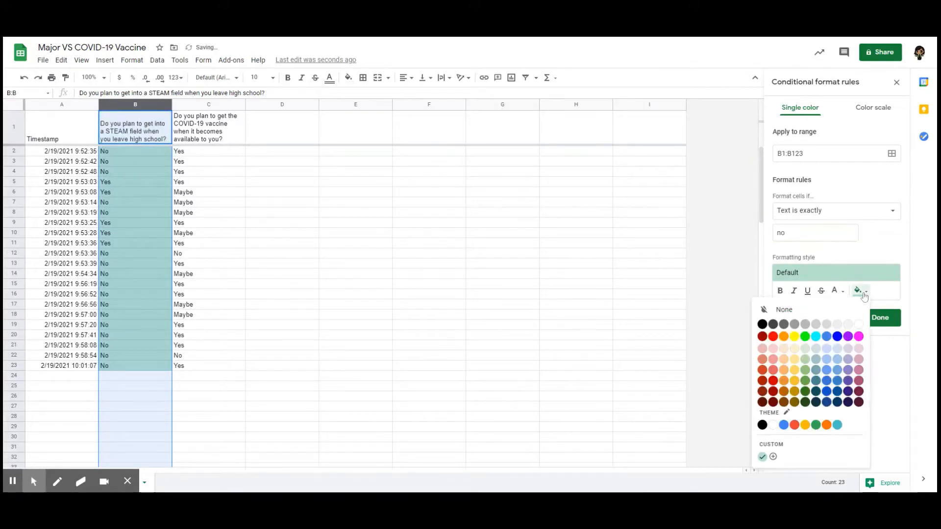
pyautogui.click(783, 382)
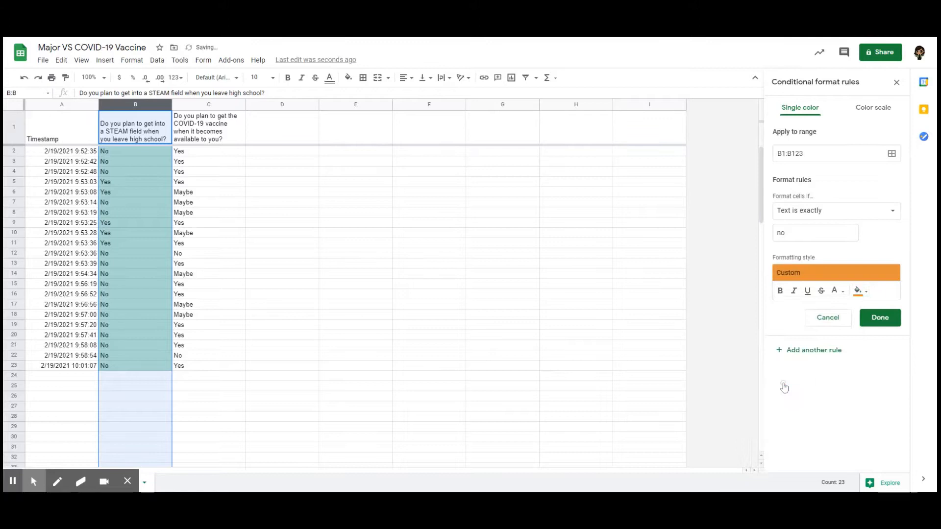
pyautogui.click(869, 319)
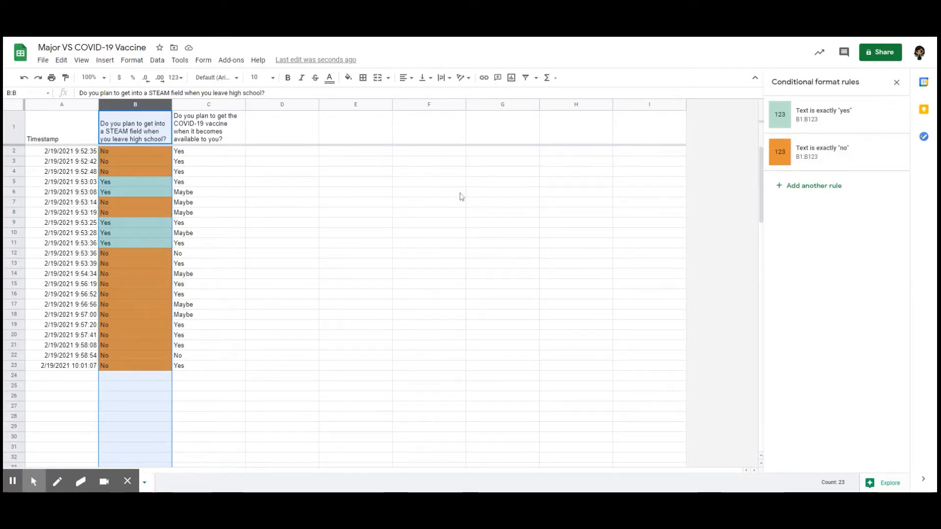
# Step: Add a conditional formatting rule to column C that fills cells whose text is exactly "yes" with dark magenta
pyautogui.click(215, 106)
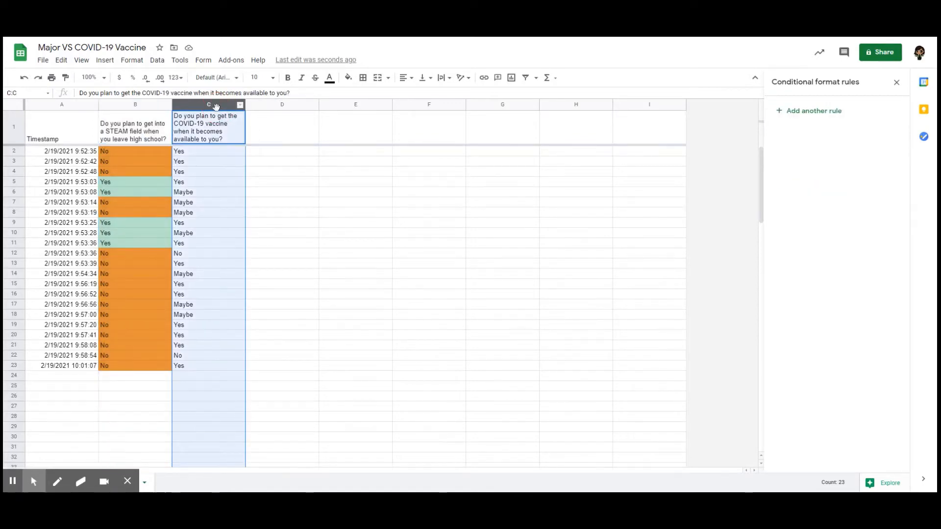
pyautogui.click(802, 113)
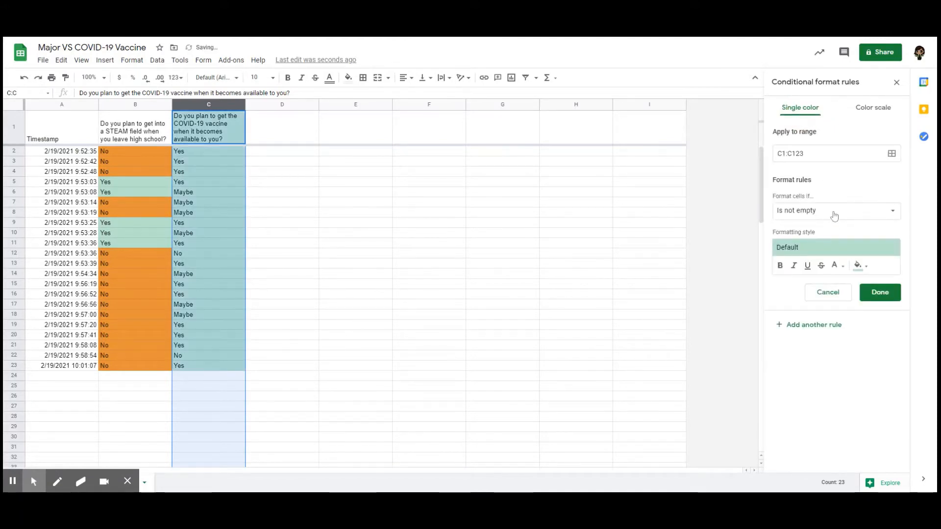
pyautogui.click(834, 213)
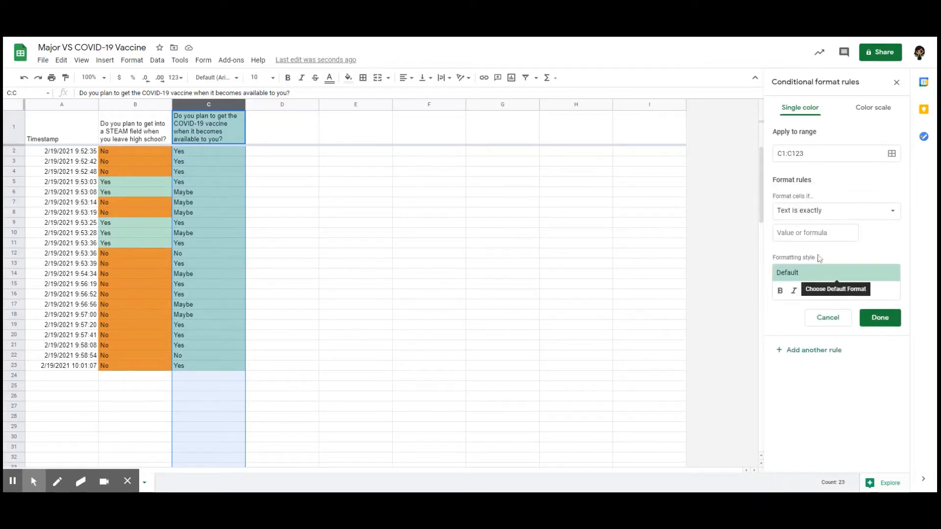
pyautogui.click(813, 232)
pyautogui.write('yes')
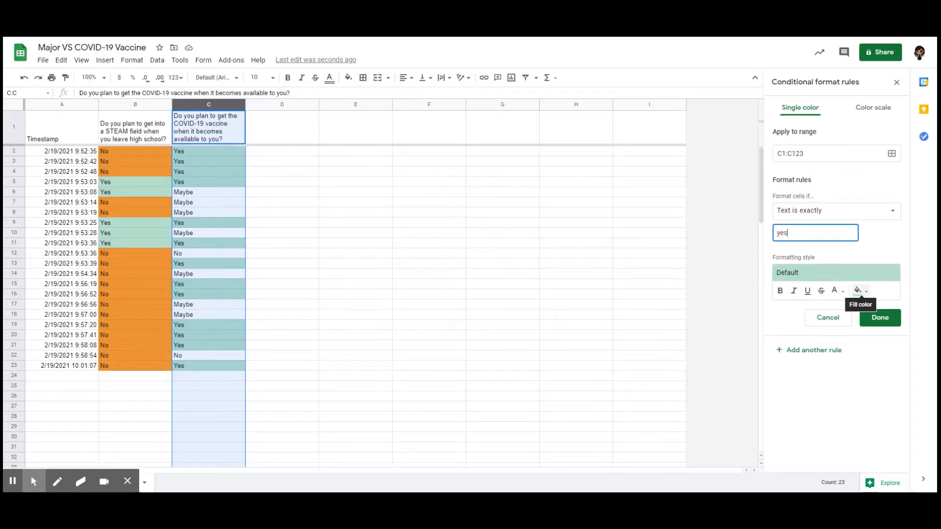
pyautogui.click(858, 291)
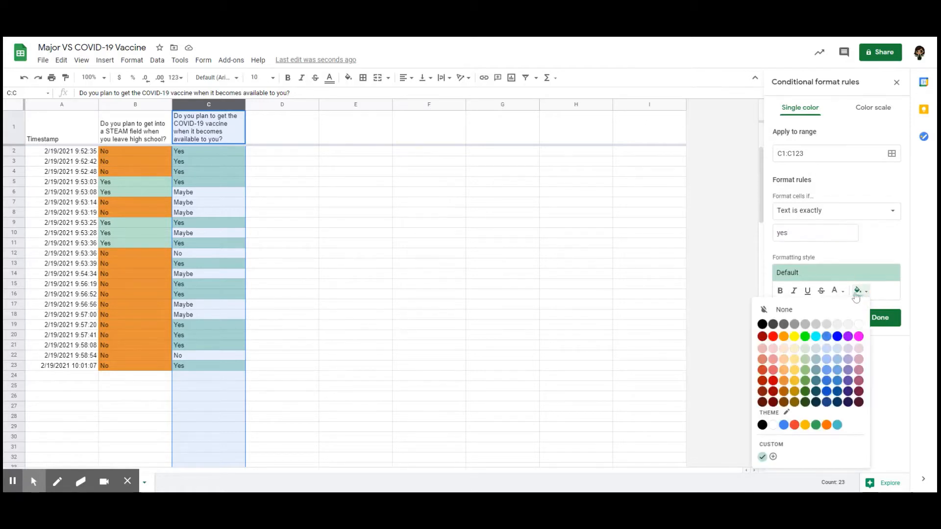
pyautogui.click(858, 381)
pyautogui.click(879, 318)
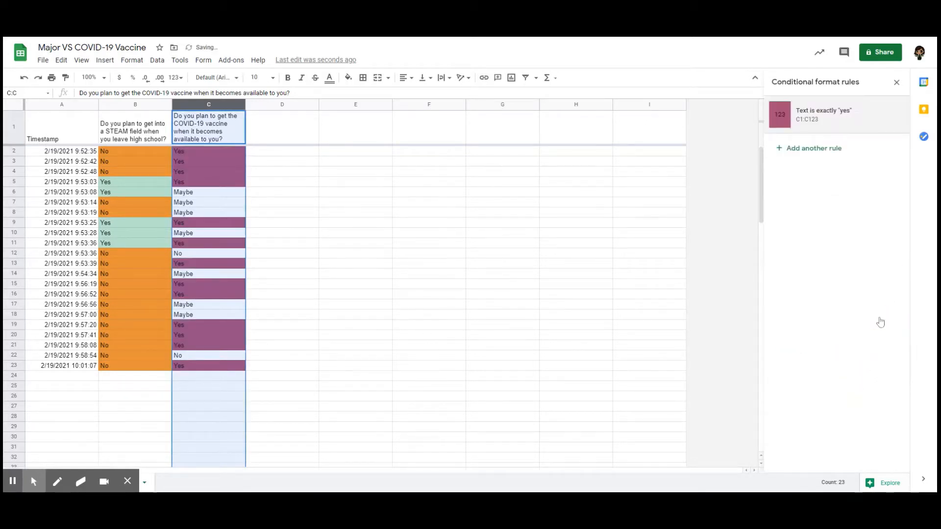
# Step: Add another conditional formatting rule to column C that fills cells whose text is exactly "no" with blue
pyautogui.click(833, 149)
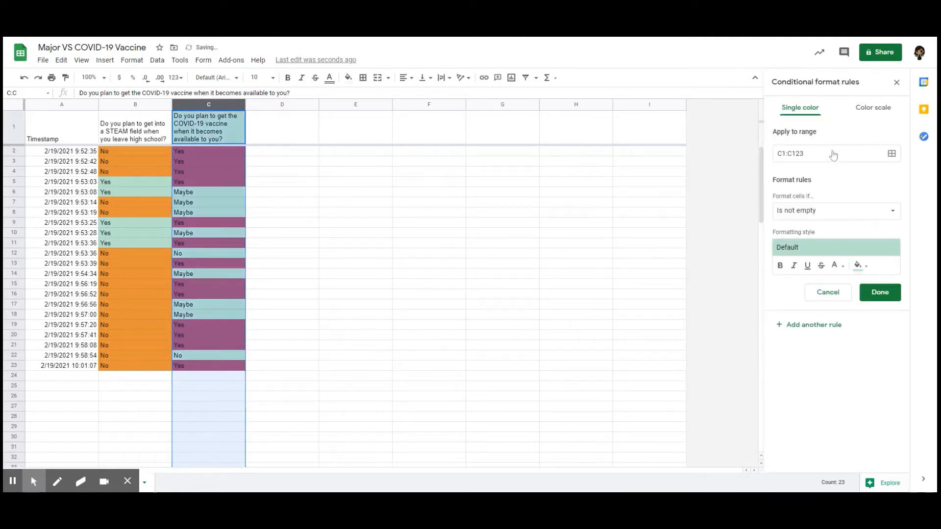
pyautogui.click(833, 213)
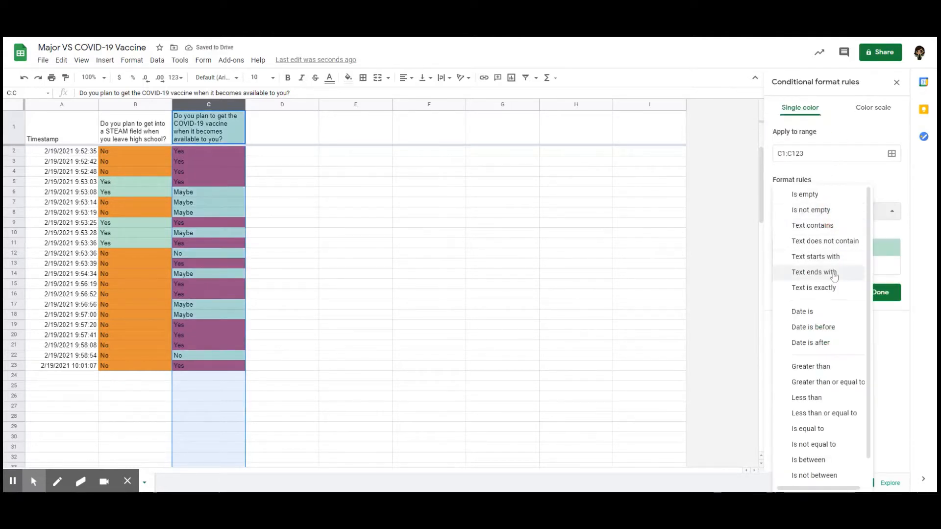
pyautogui.click(834, 288)
pyautogui.click(826, 232)
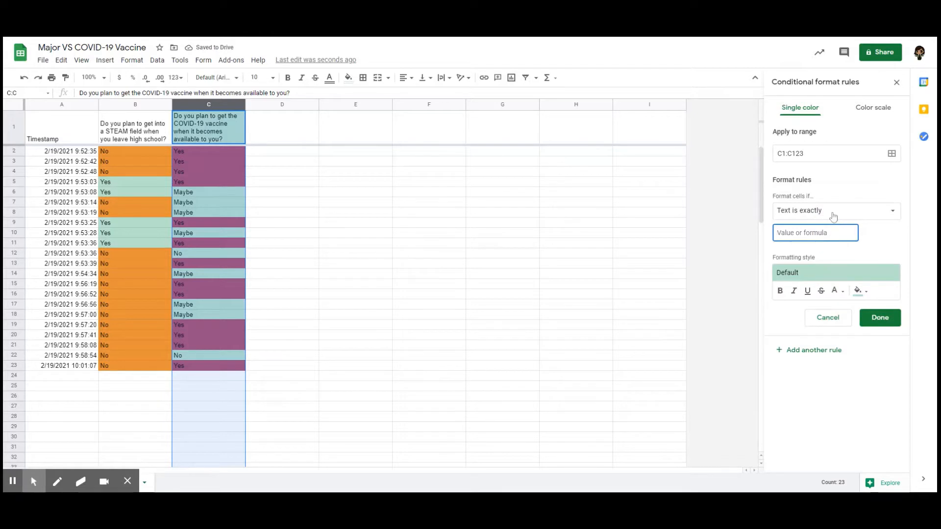
pyautogui.write('no')
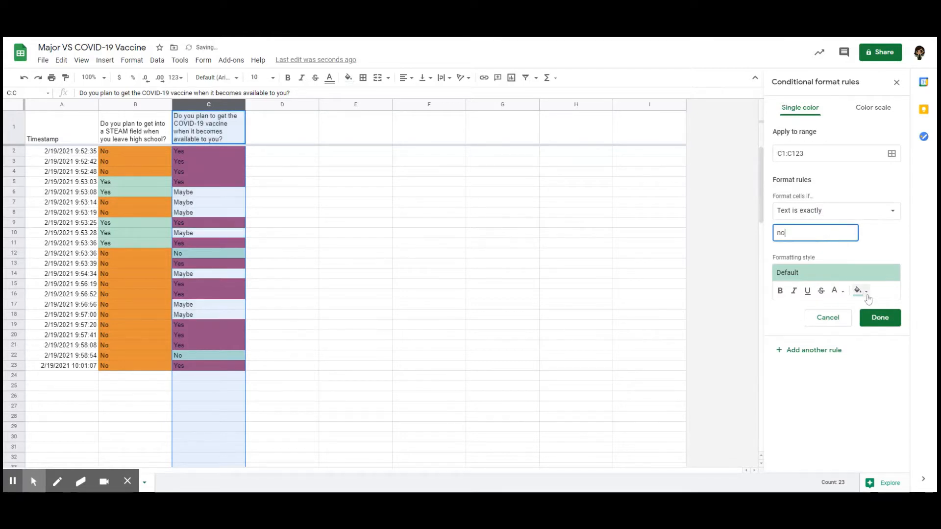
pyautogui.click(867, 296)
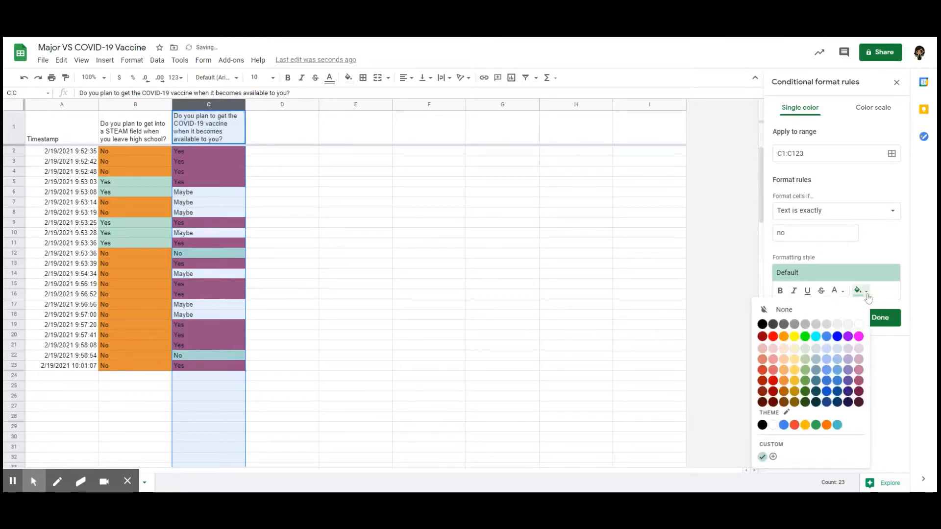
pyautogui.click(826, 384)
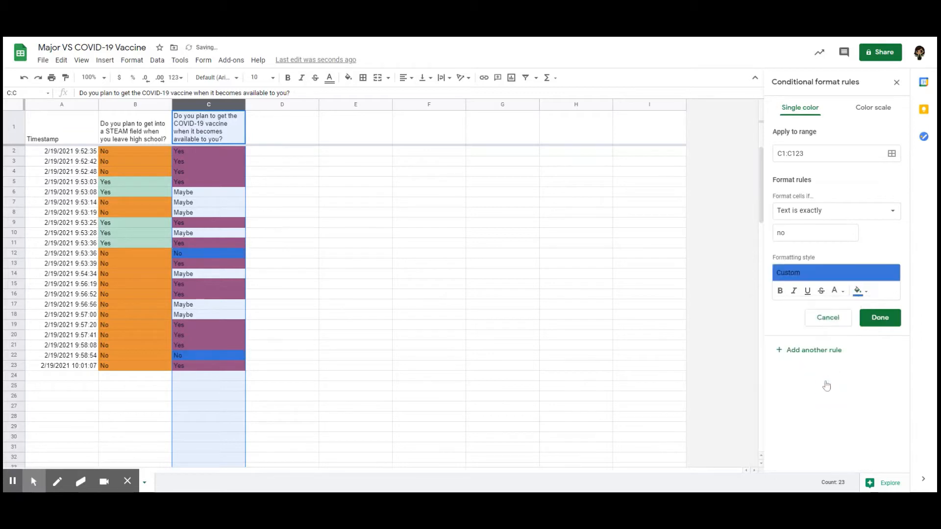
pyautogui.click(876, 319)
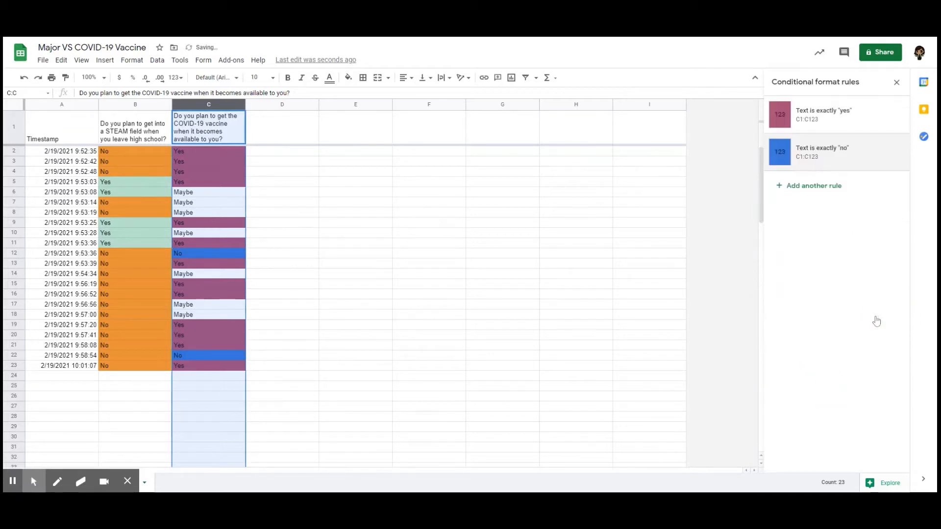
# Step: Add a third conditional formatting rule to column C that fills cells whose text is exactly "maybe" with green, and close the rules
pyautogui.click(818, 187)
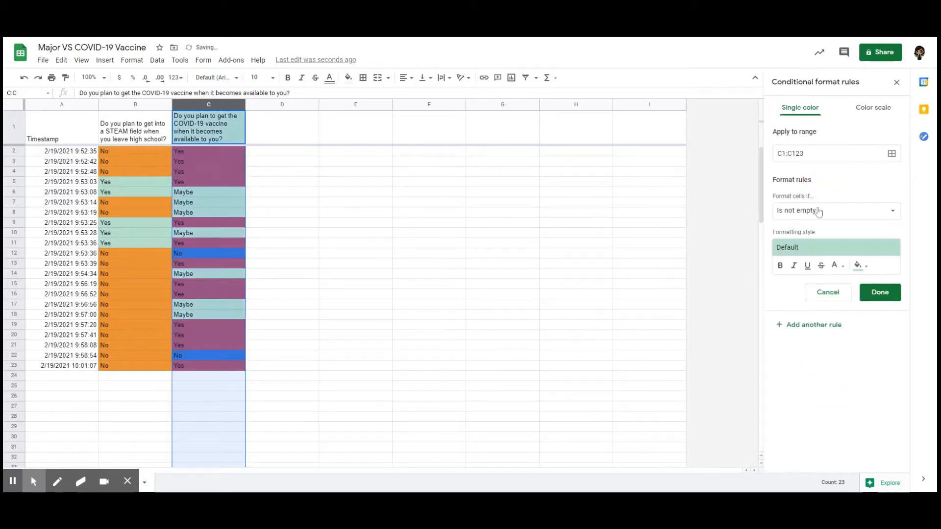
pyautogui.click(817, 211)
pyautogui.click(832, 289)
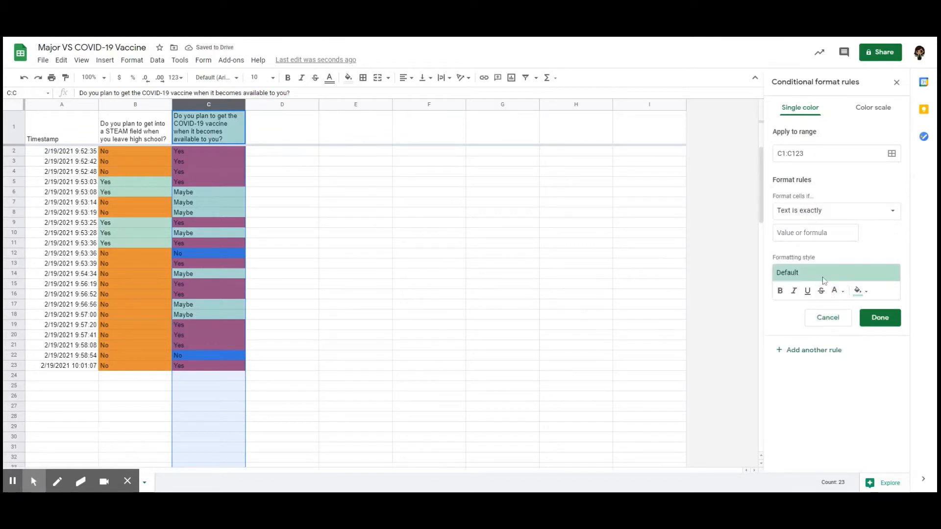
pyautogui.click(808, 232)
pyautogui.write('maybe')
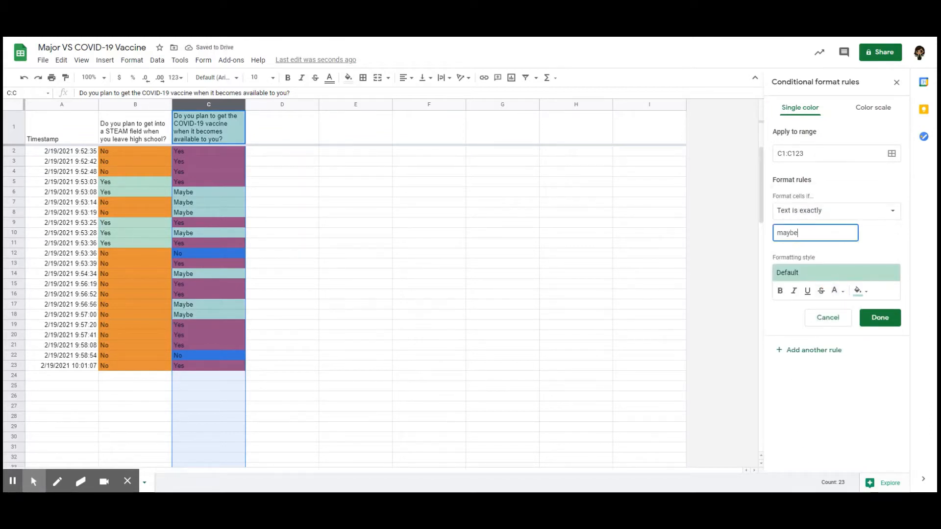
pyautogui.click(861, 291)
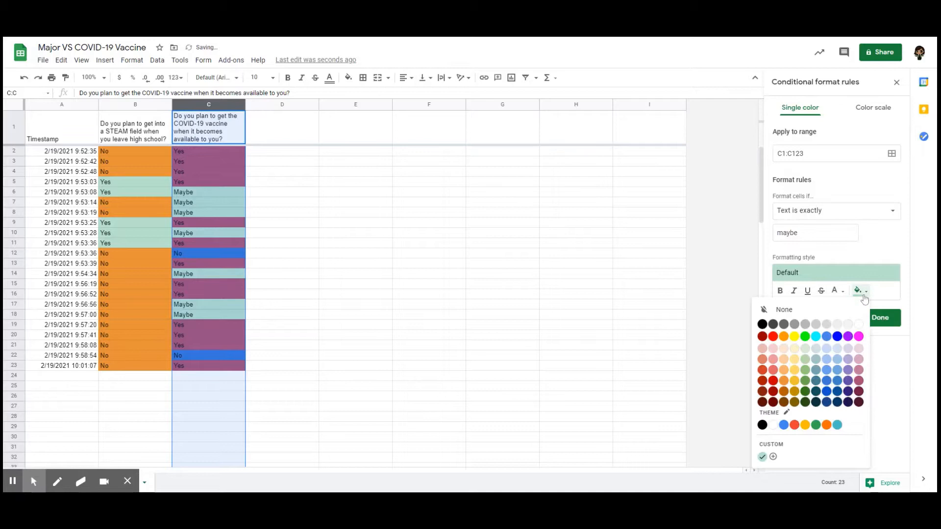
pyautogui.click(805, 382)
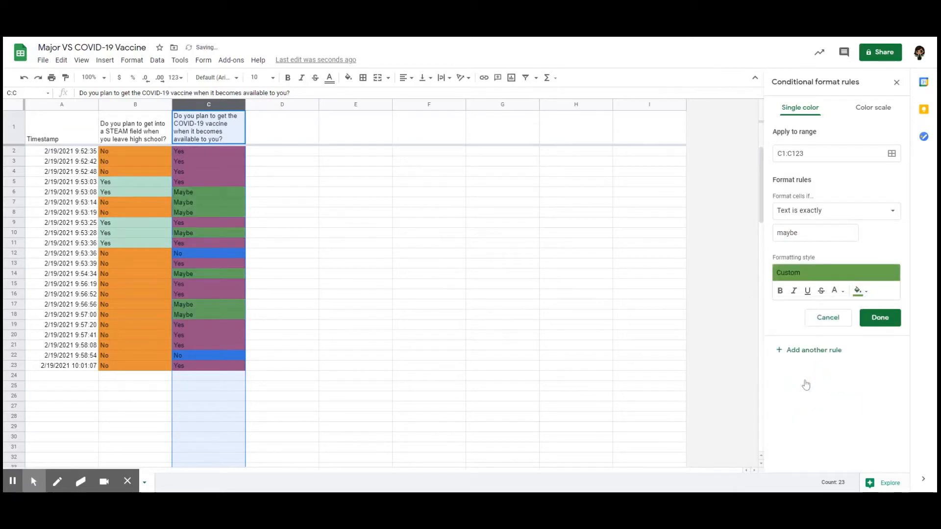
pyautogui.click(874, 310)
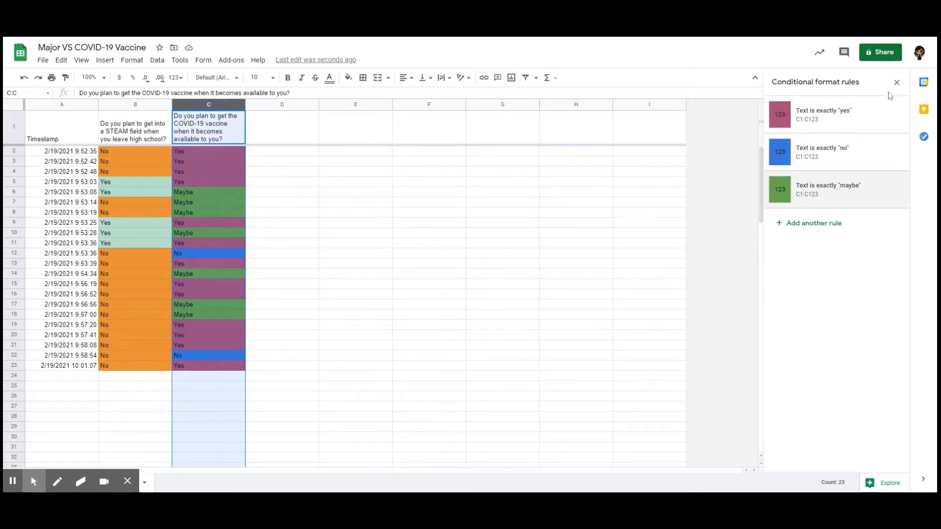
pyautogui.click(896, 83)
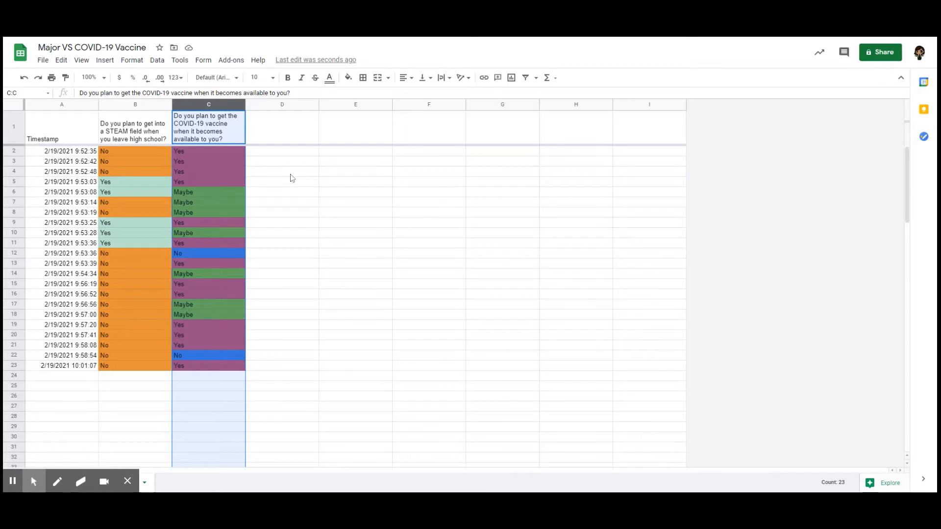
# Step: Enter the row labels Yes, No and Maybe in cells D3 to D5, beside the survey answers
pyautogui.click(267, 153)
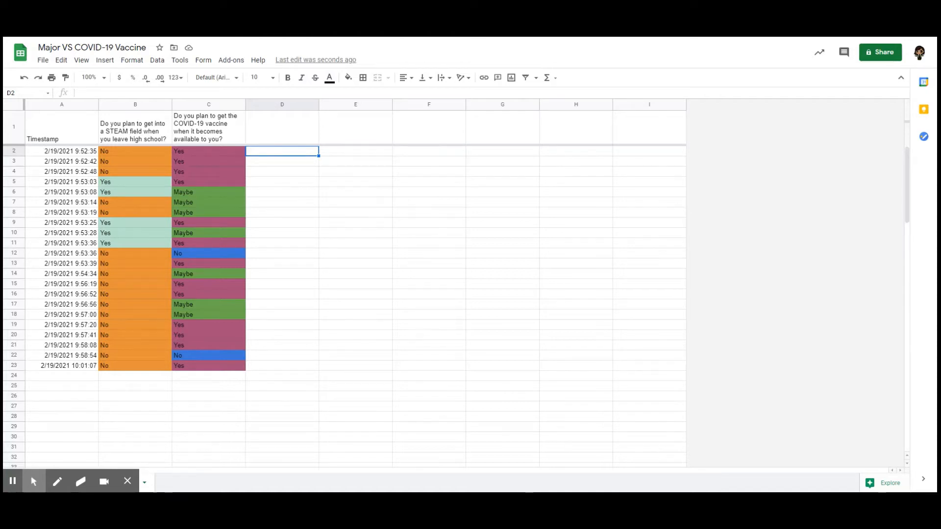
pyautogui.click(299, 165)
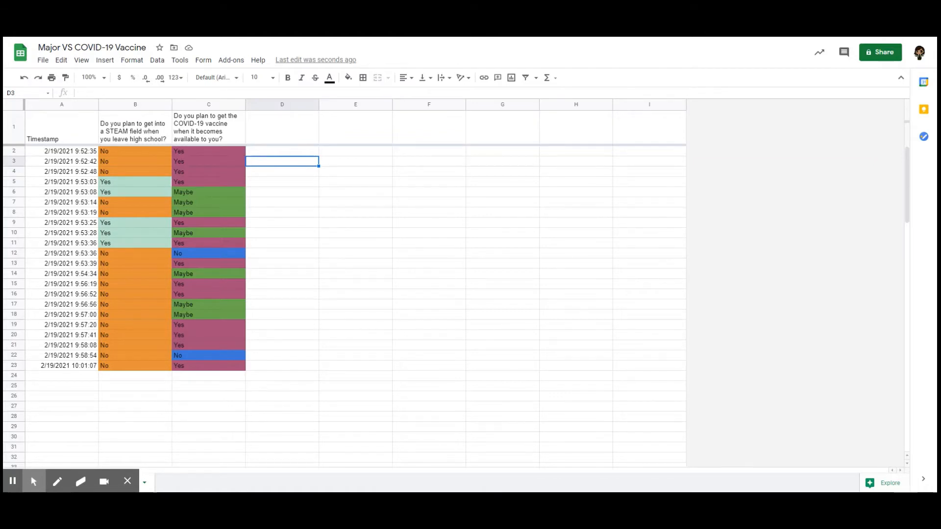
pyautogui.write('Y')
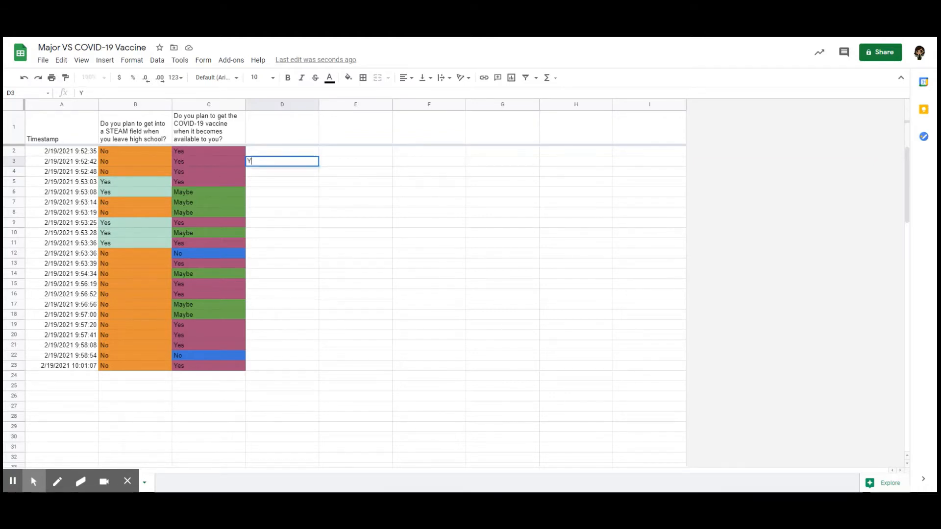
pyautogui.write('es')
pyautogui.press('Return')
pyautogui.write('No')
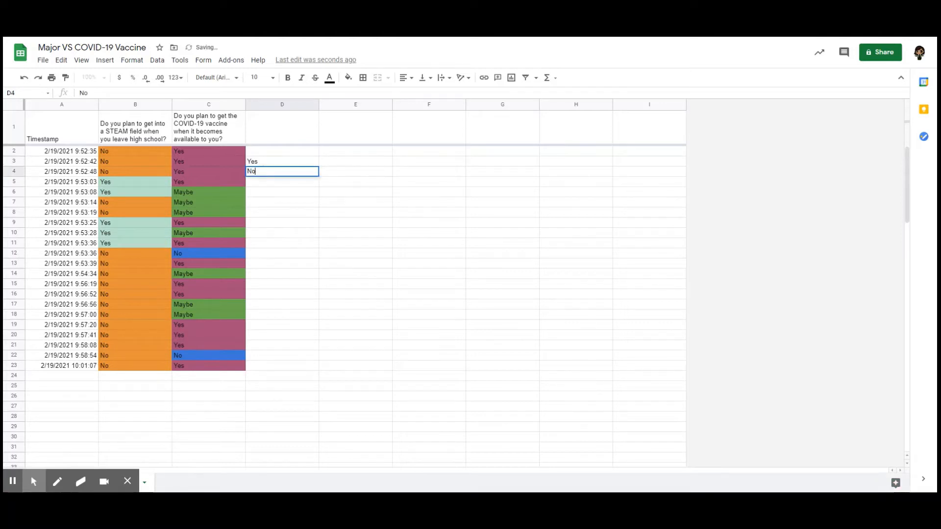
pyautogui.press('Return')
pyautogui.write('Maybe')
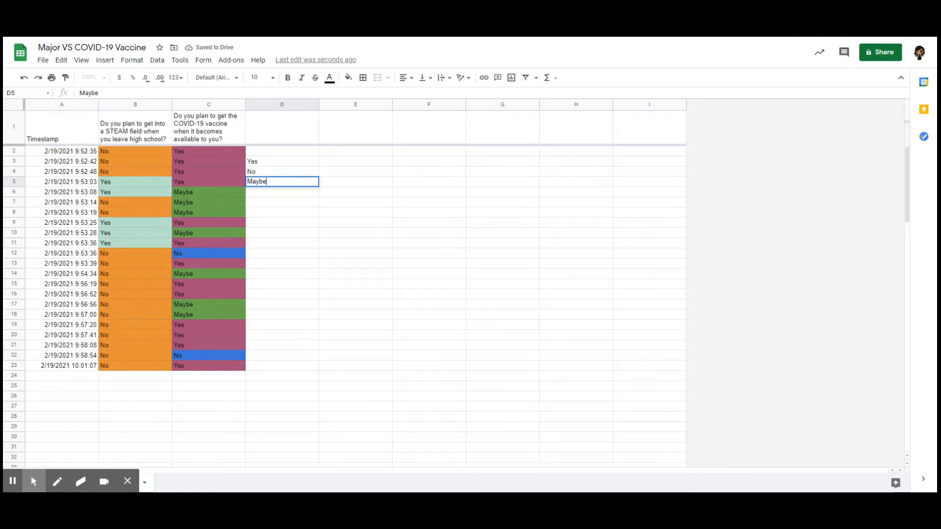
# Step: Enter the column headers "STEAM Majors" in cell E2 and "Non-STEAM Majors" in cell F2
pyautogui.click(339, 155)
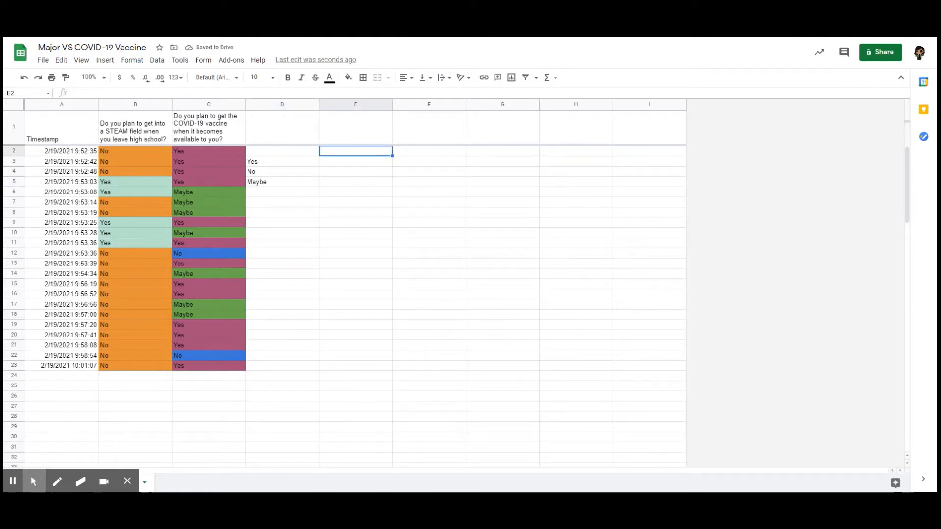
pyautogui.write('STEAM ')
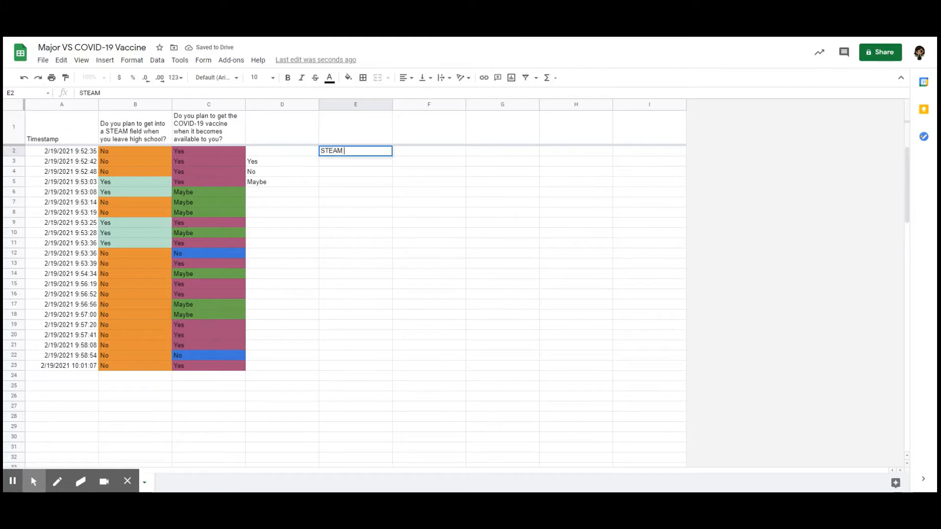
pyautogui.write('Majors')
pyautogui.press('Tab')
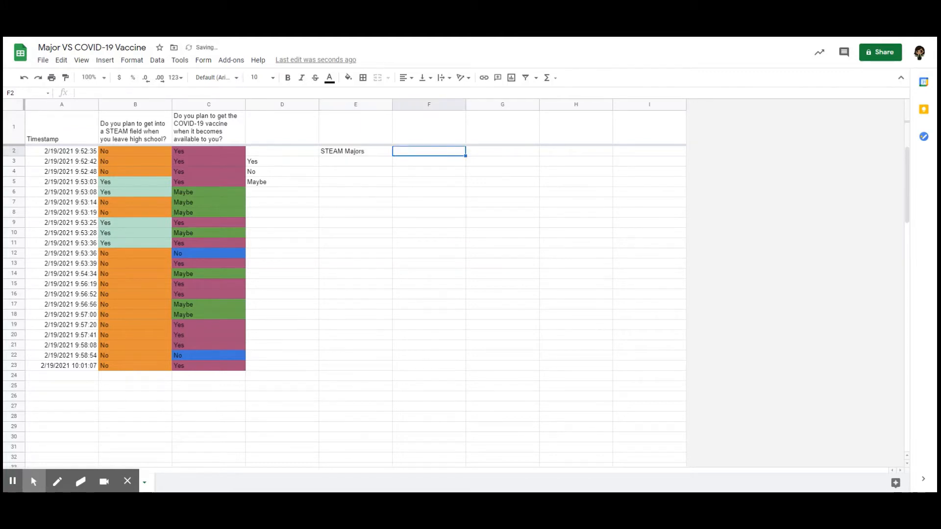
pyautogui.write('Non-ST')
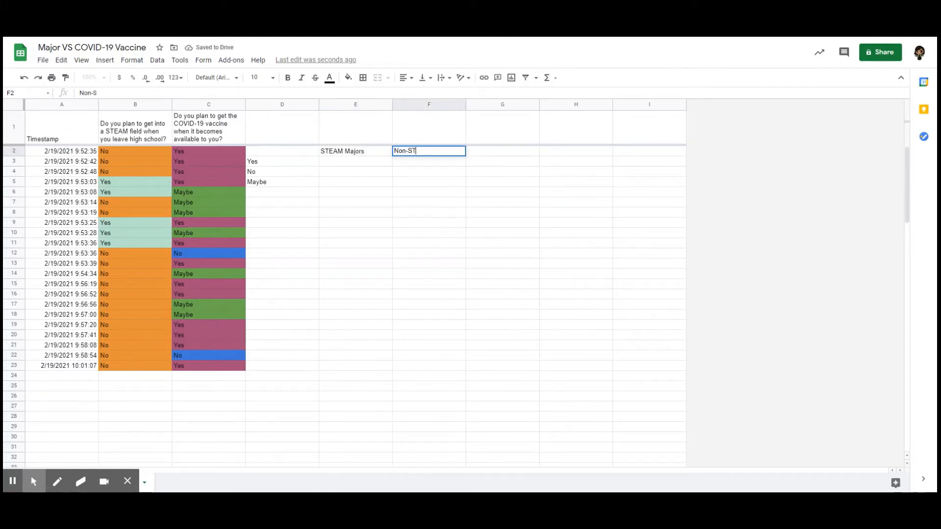
pyautogui.write('EAM Majors')
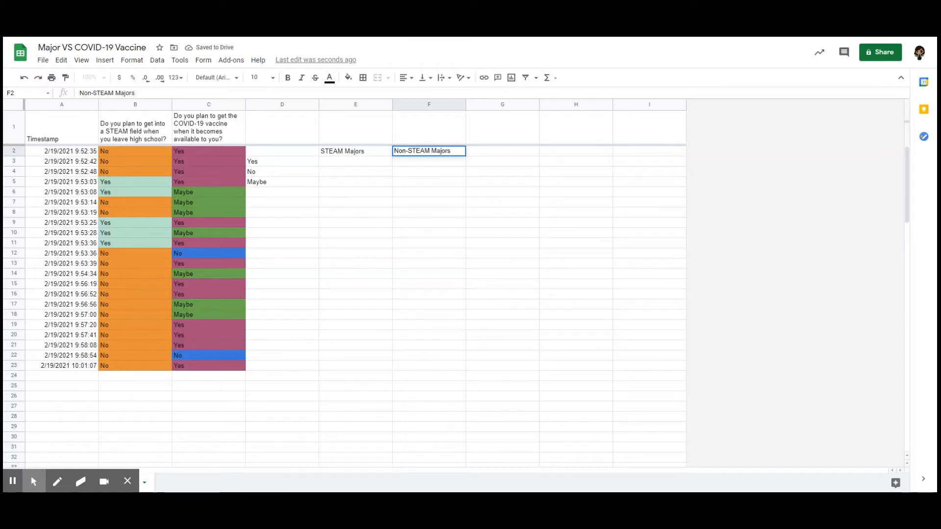
pyautogui.click(334, 165)
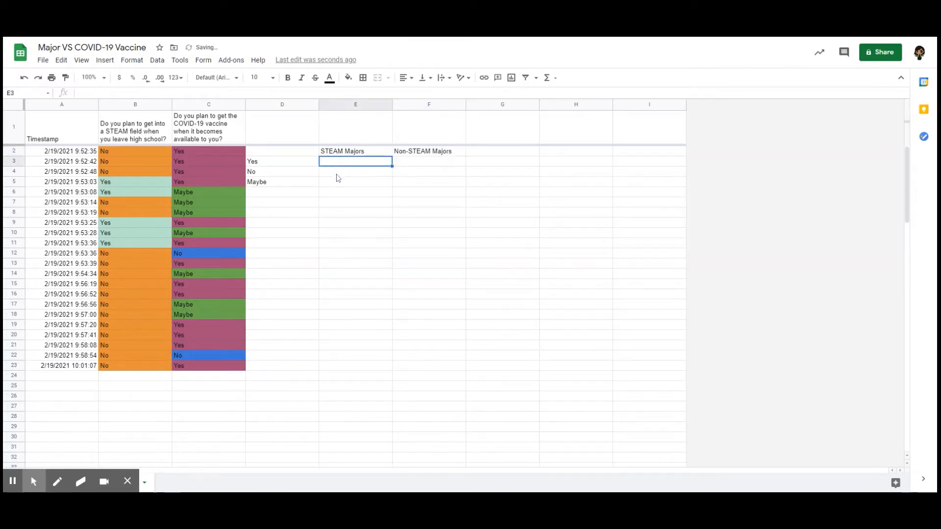
# Step: Add the label "Total" as a column header in G2 and as a row label in D6
pyautogui.click(495, 150)
pyautogui.write('Total')
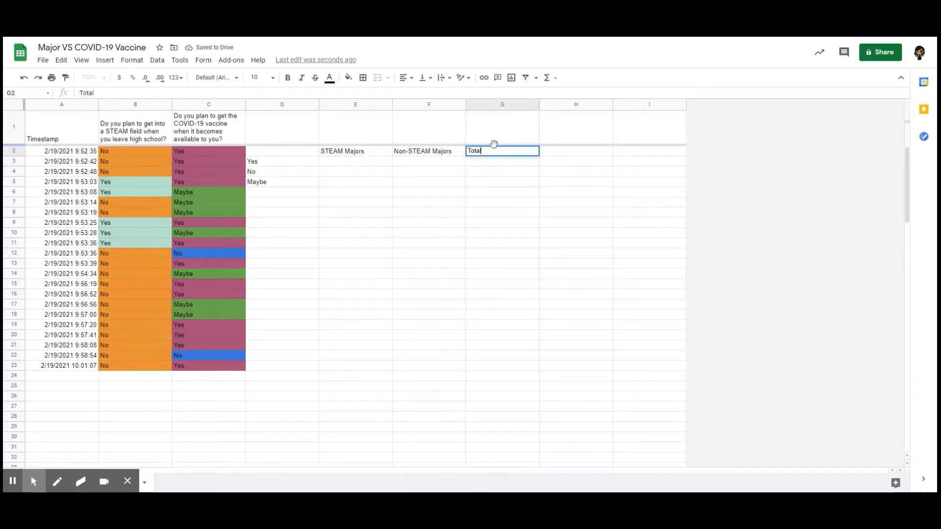
pyautogui.click(310, 196)
pyautogui.write('Total')
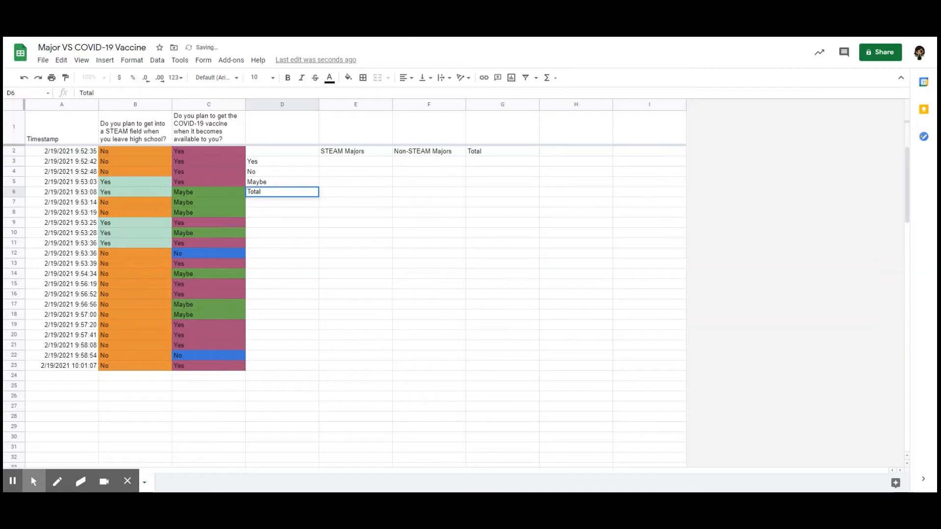
pyautogui.press('Return')
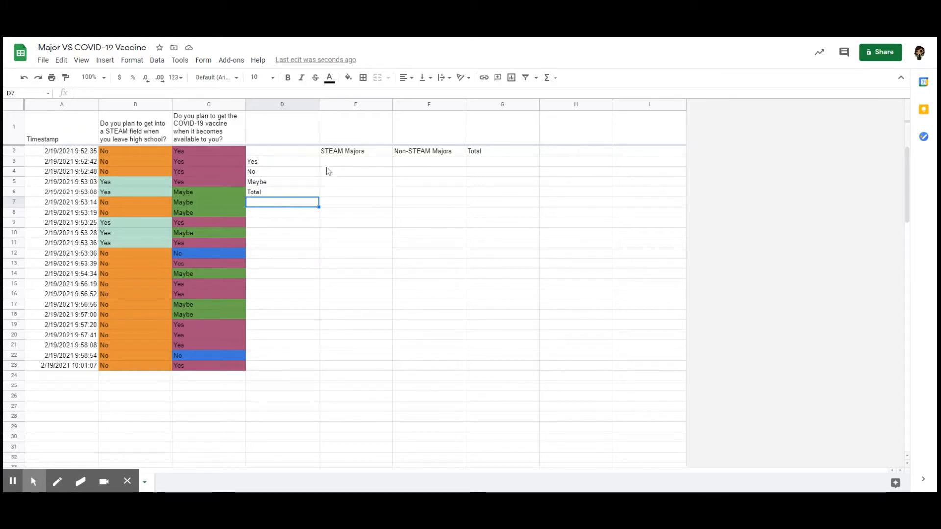
# Step: Apply borders to all cells of the summary table in D2:G6
pyautogui.click(297, 153)
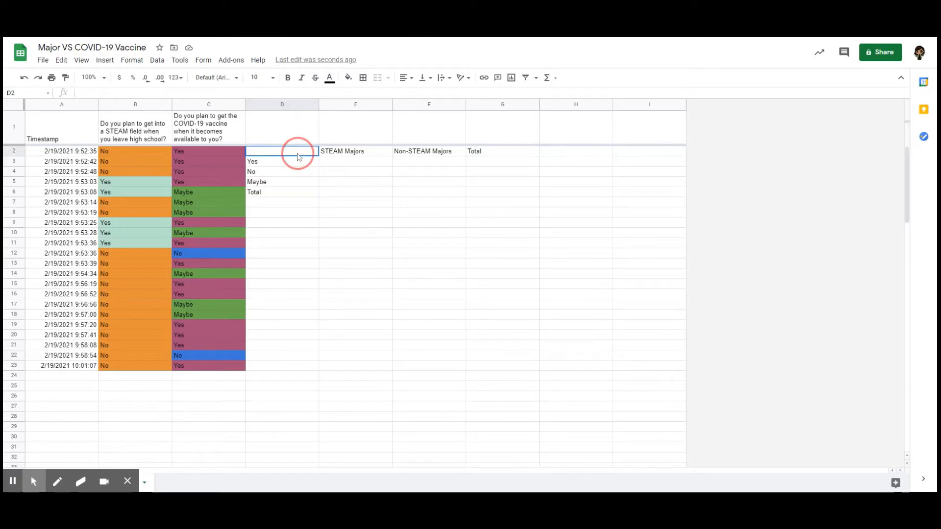
pyautogui.moveTo(298, 155); pyautogui.dragTo(487, 192)
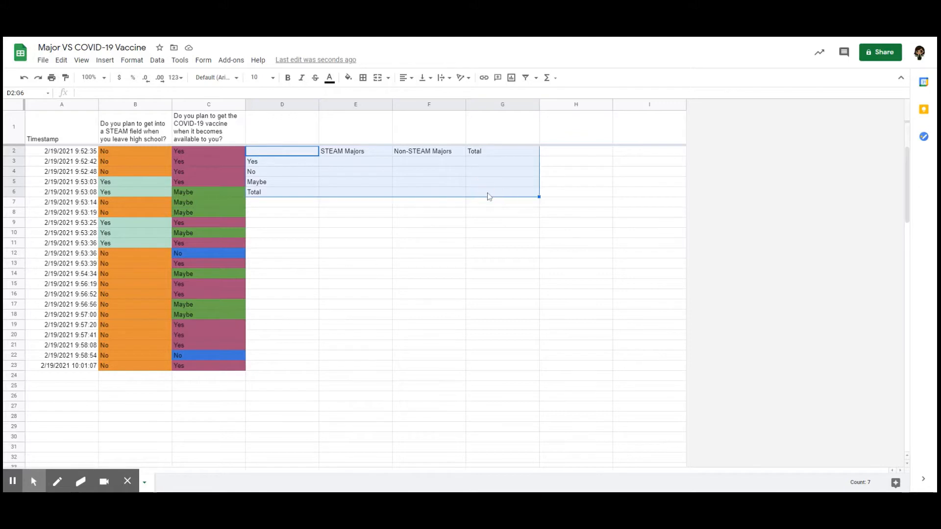
pyautogui.click(363, 83)
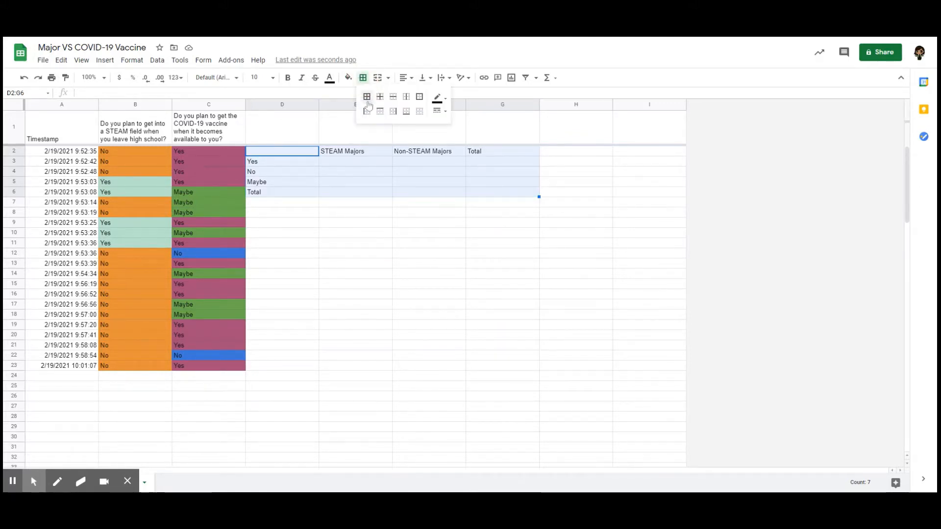
pyautogui.click(367, 101)
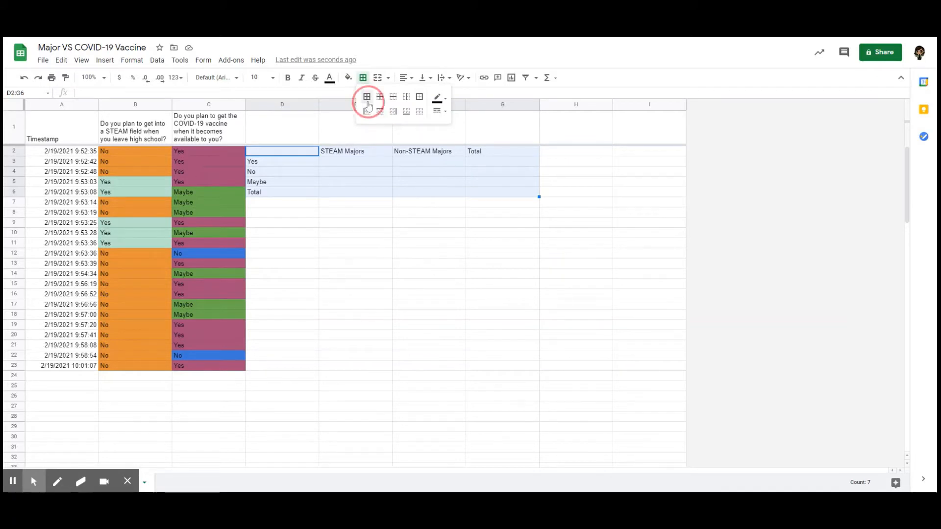
pyautogui.click(368, 253)
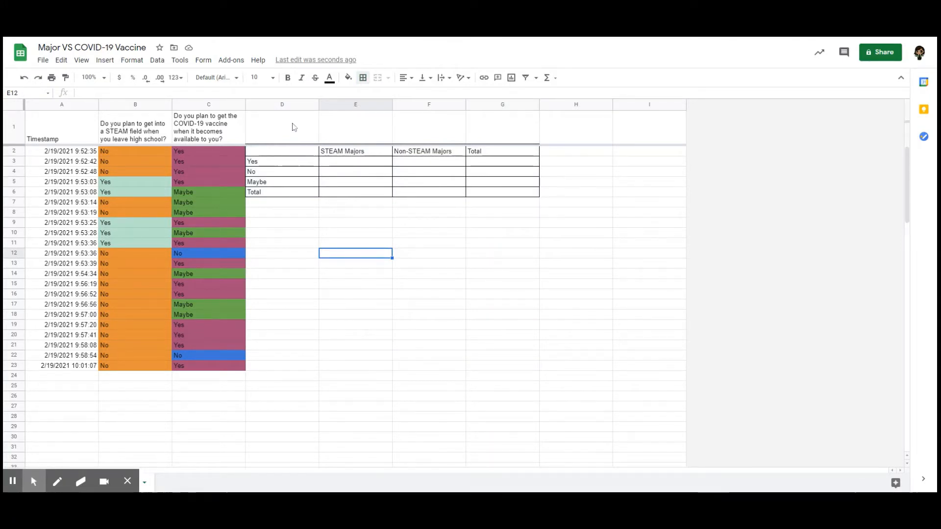
# Step: Right-align the summary table's row label column, D2:D6
pyautogui.moveTo(300, 153); pyautogui.dragTo(302, 197)
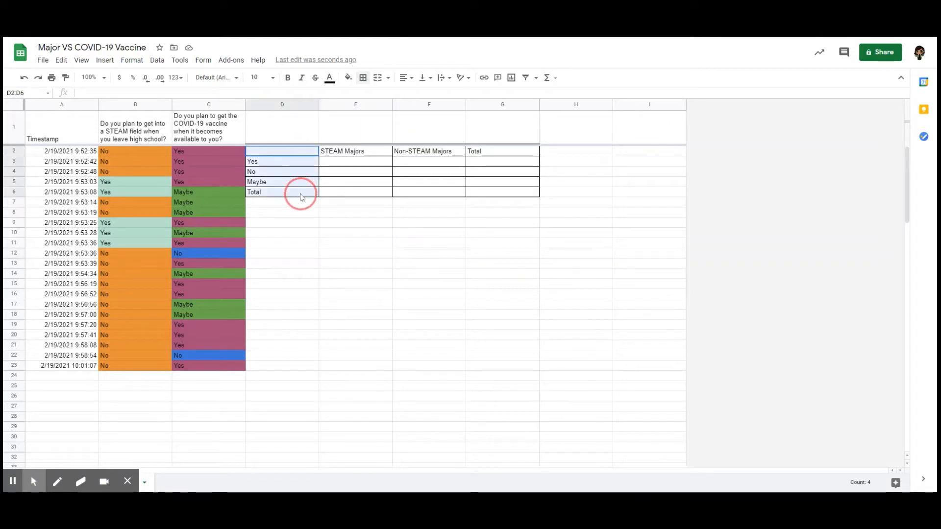
pyautogui.click(403, 81)
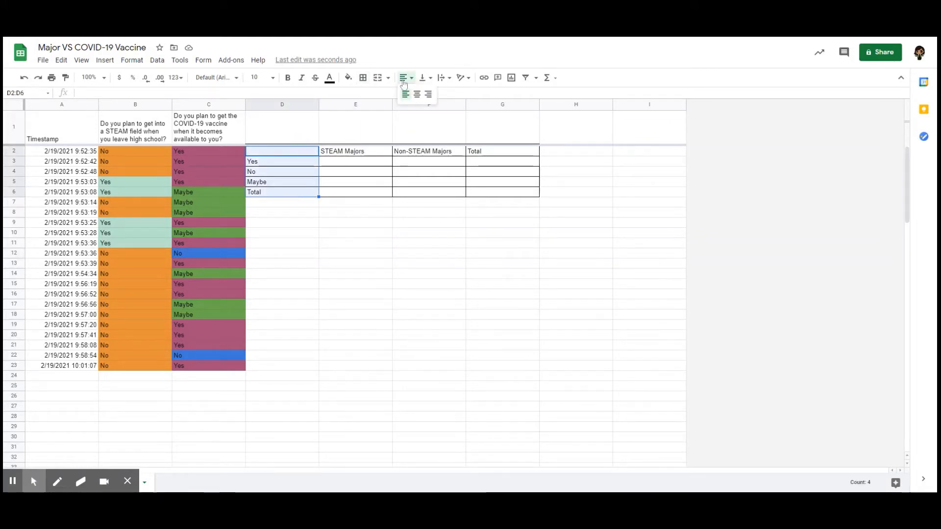
pyautogui.click(428, 95)
pyautogui.click(276, 155)
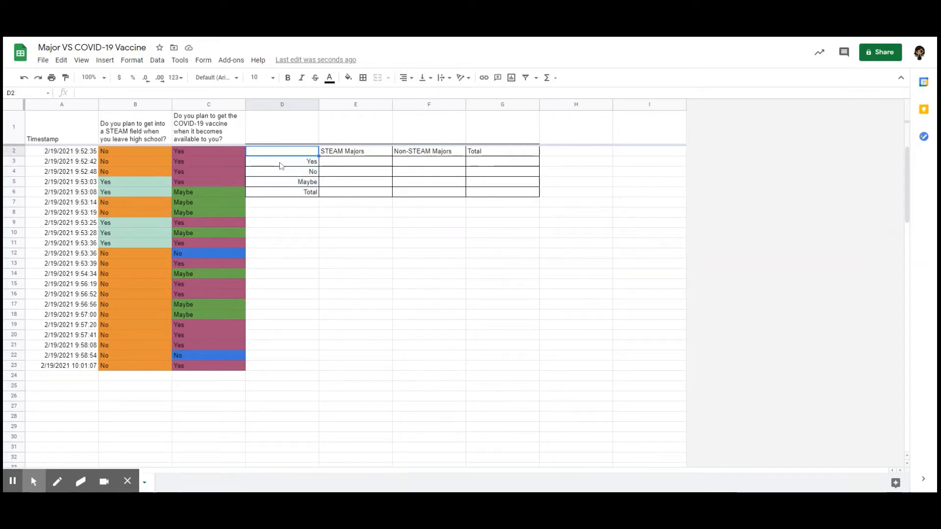
# Step: Fill the table's header row D2:G2 with black and set its text color to white
pyautogui.moveTo(294, 155); pyautogui.dragTo(487, 152)
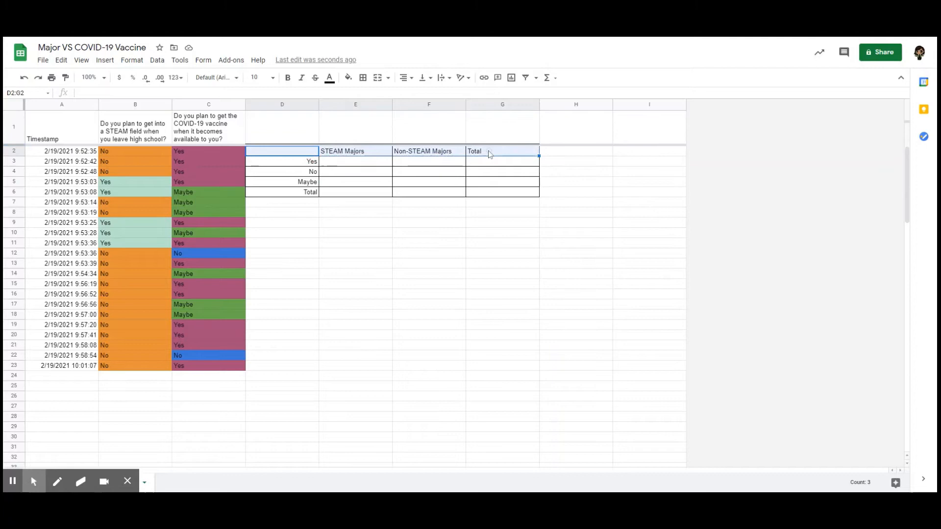
pyautogui.click(349, 77)
pyautogui.click(353, 108)
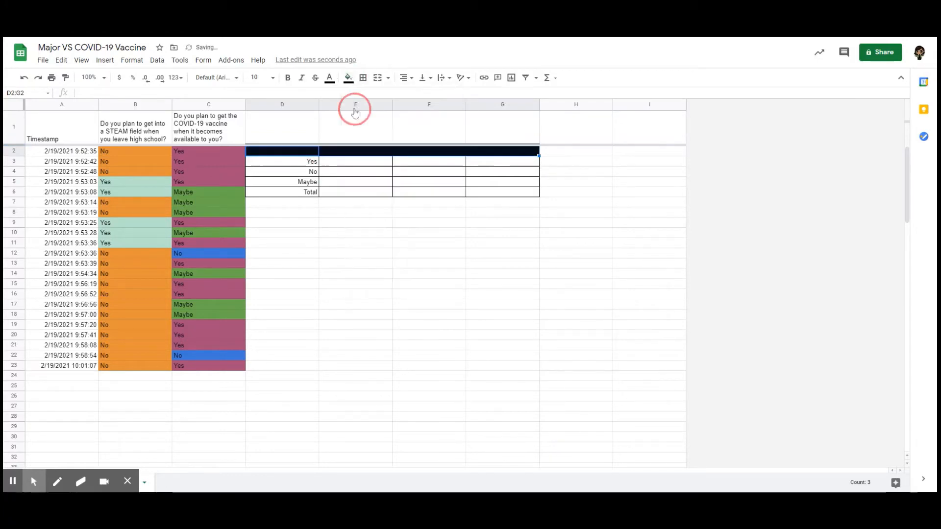
pyautogui.click(329, 87)
pyautogui.click(428, 110)
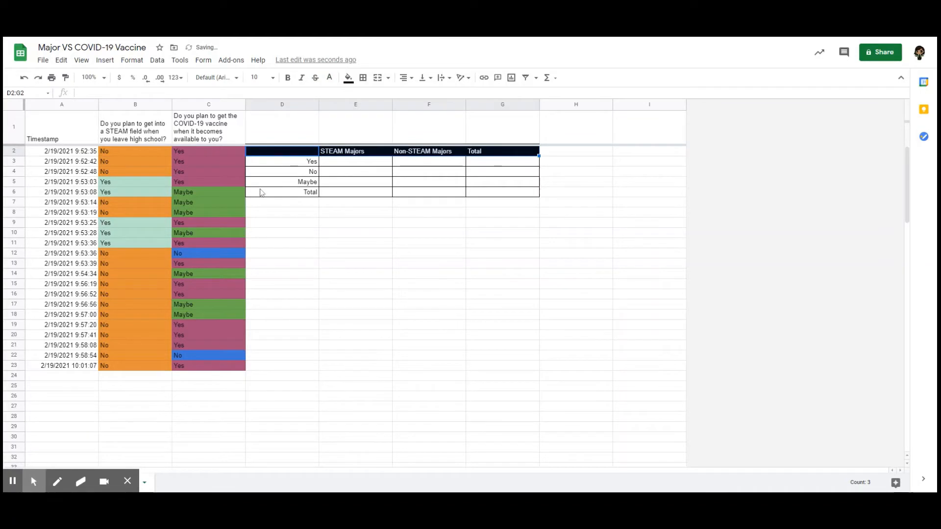
# Step: Fill the row label cells D3:D6 with black and make their text white
pyautogui.moveTo(284, 163); pyautogui.dragTo(287, 196)
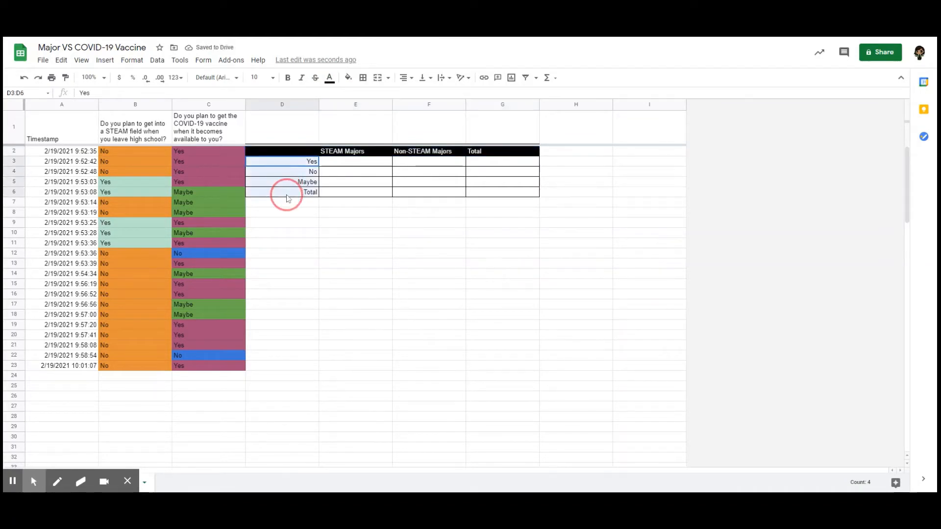
pyautogui.click(348, 78)
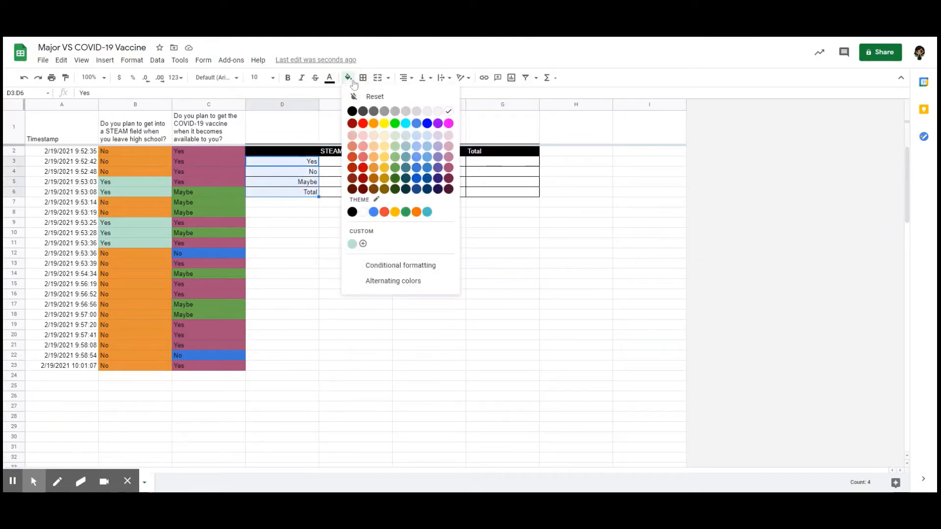
pyautogui.click(351, 112)
pyautogui.click(329, 78)
pyautogui.click(431, 117)
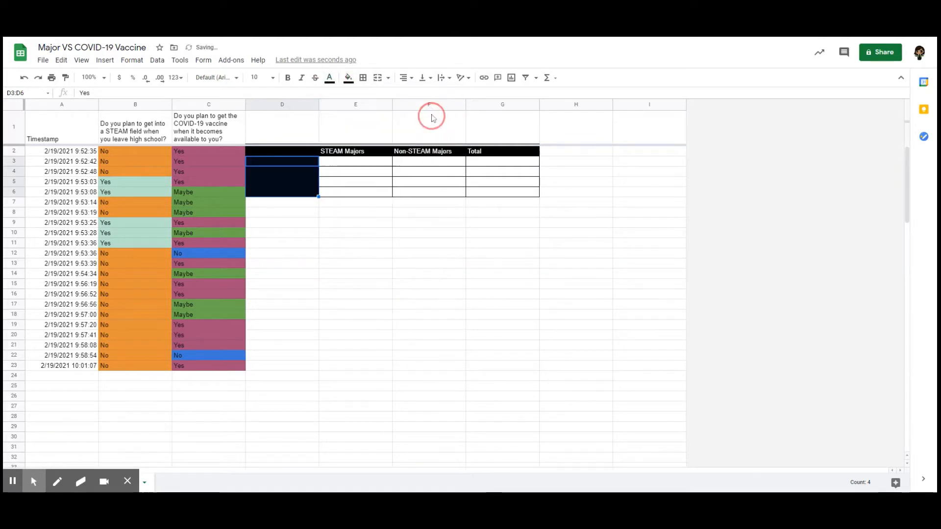
# Step: Set the text color of the row labels in D3:D6 to white
pyautogui.click(329, 78)
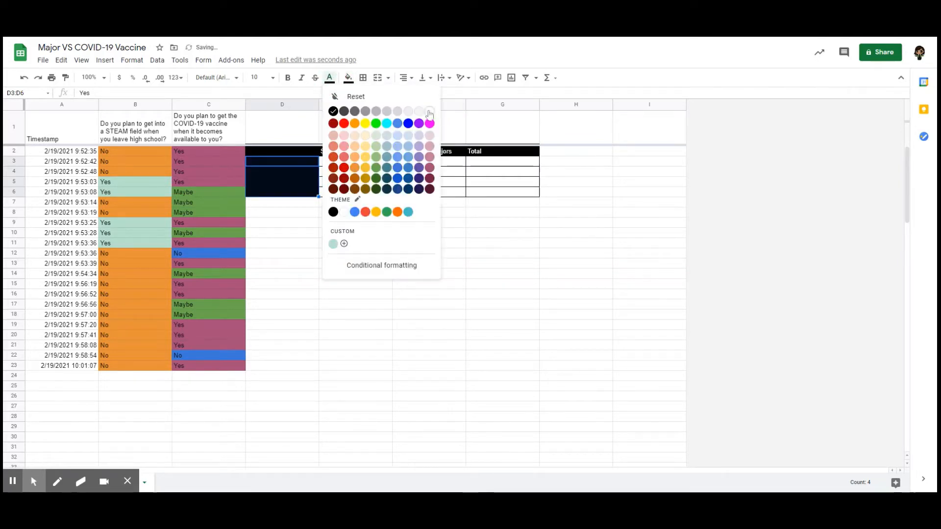
pyautogui.click(429, 113)
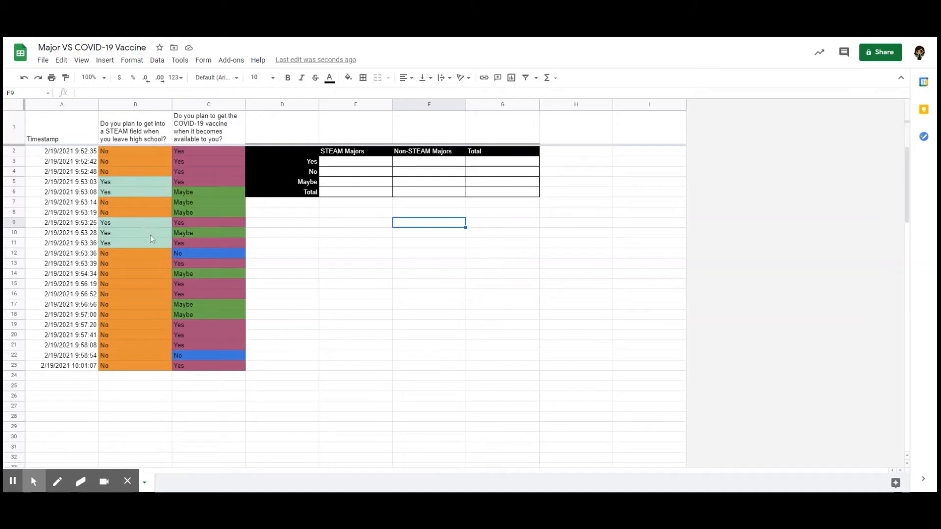
# Step: Select the STEAM respondents' vaccine Yes rows 5, 9 and 11 across columns B and C to count them, and enter 3 in E3
pyautogui.moveTo(154, 181); pyautogui.dragTo(180, 181)
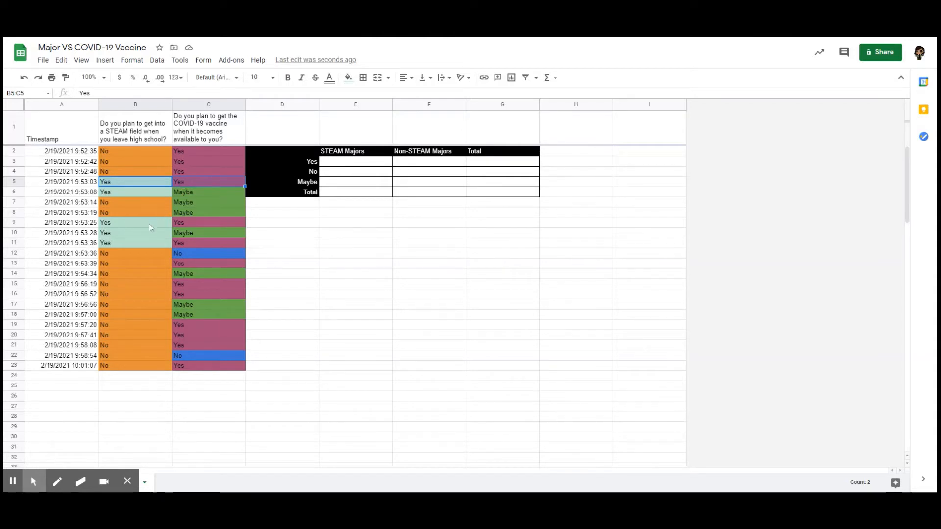
pyautogui.moveTo(149, 223); pyautogui.dragTo(197, 219)
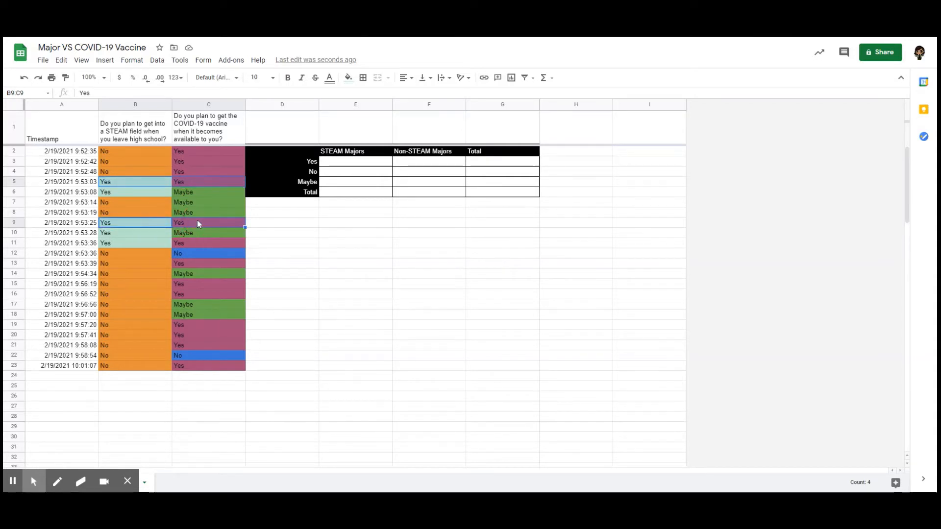
pyautogui.keyDown('ctrl'); pyautogui.click(157, 243); pyautogui.keyUp('ctrl')
pyautogui.moveTo(157, 243); pyautogui.dragTo(183, 240)
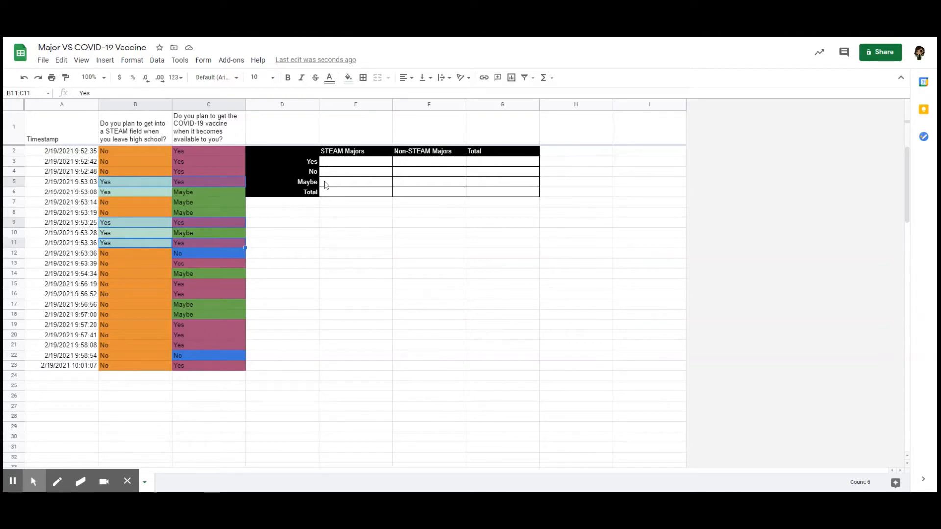
pyautogui.click(362, 166)
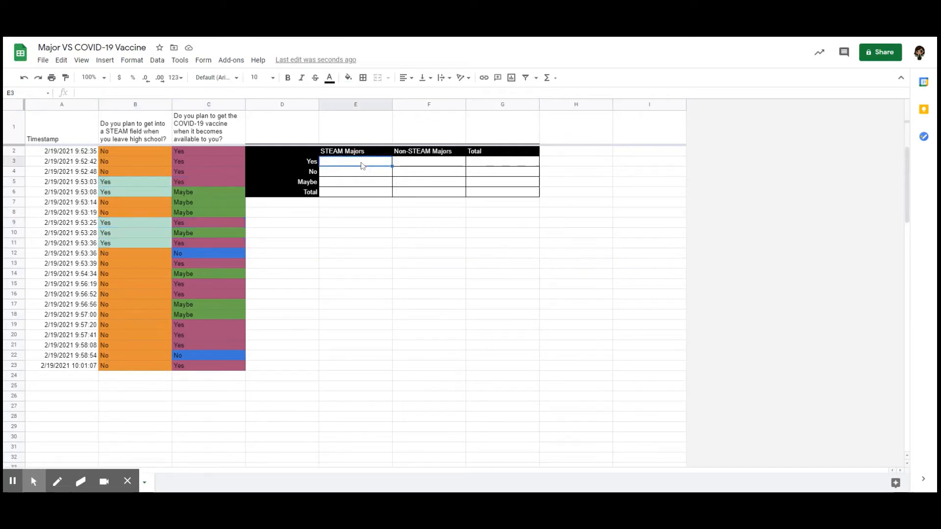
pyautogui.write('3')
pyautogui.press('Return')
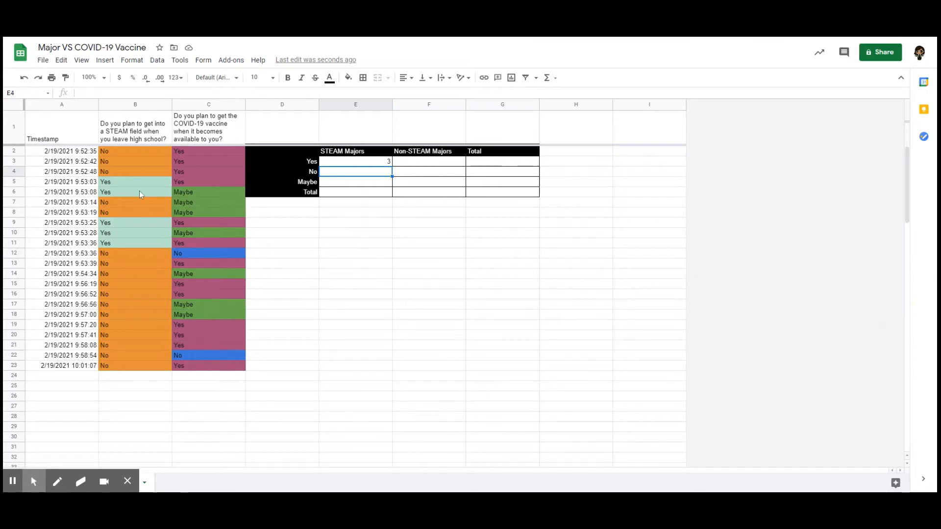
# Step: Enter 0 for No in E4, and after selecting the STEAM Maybe rows 6 and 10 to count them, enter 2 in E5
pyautogui.write('0')
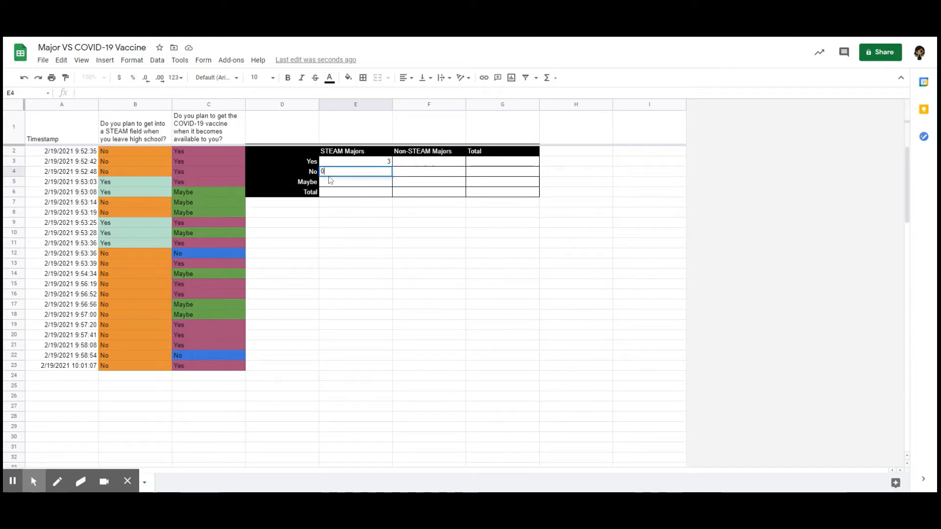
pyautogui.press('Return')
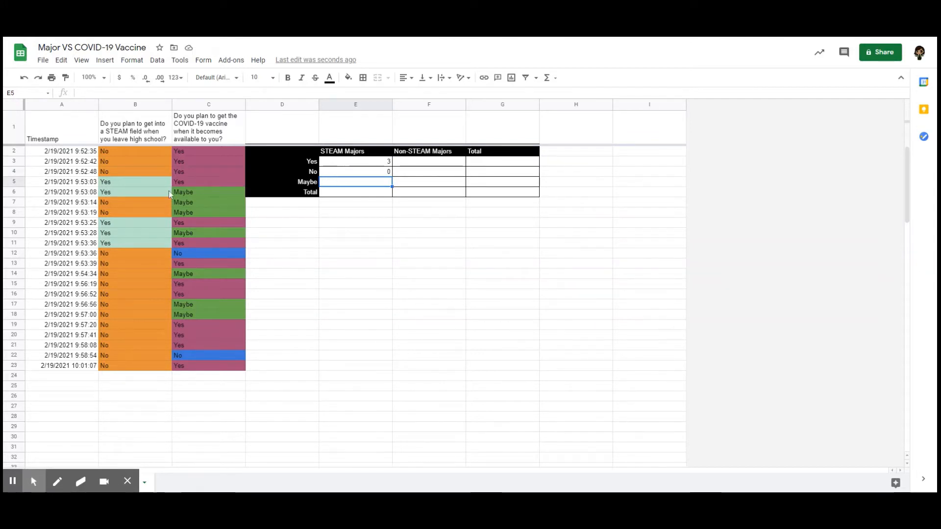
pyautogui.moveTo(169, 190); pyautogui.dragTo(179, 192)
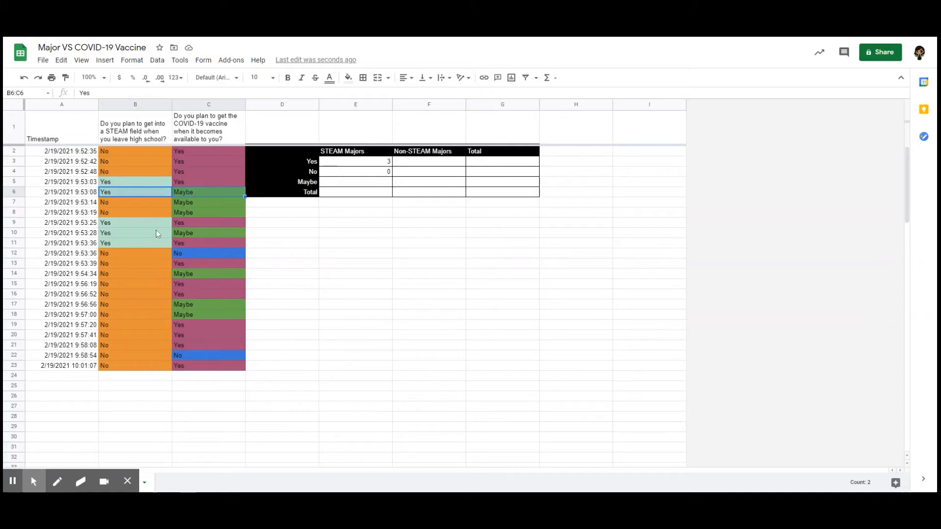
pyautogui.moveTo(156, 233); pyautogui.dragTo(193, 233)
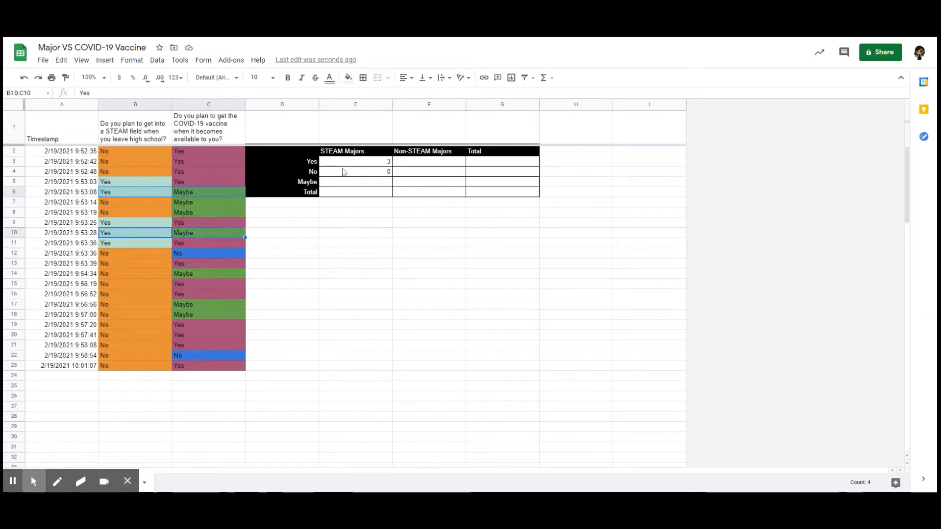
pyautogui.click(353, 184)
pyautogui.write('2')
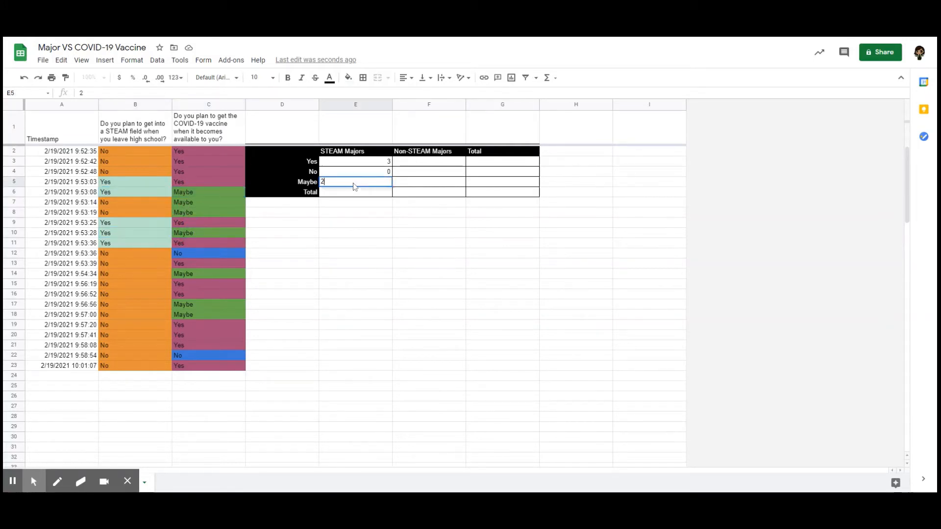
pyautogui.press('Return')
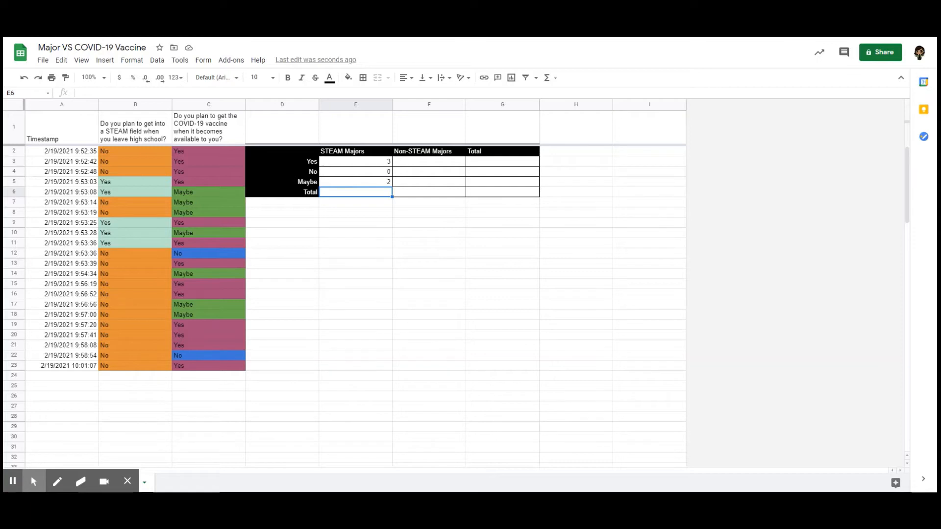
# Step: Try a hand-entered STEAM Majors total of 5 in E6 and clear the cell again
pyautogui.write('5')
pyautogui.press('Return')
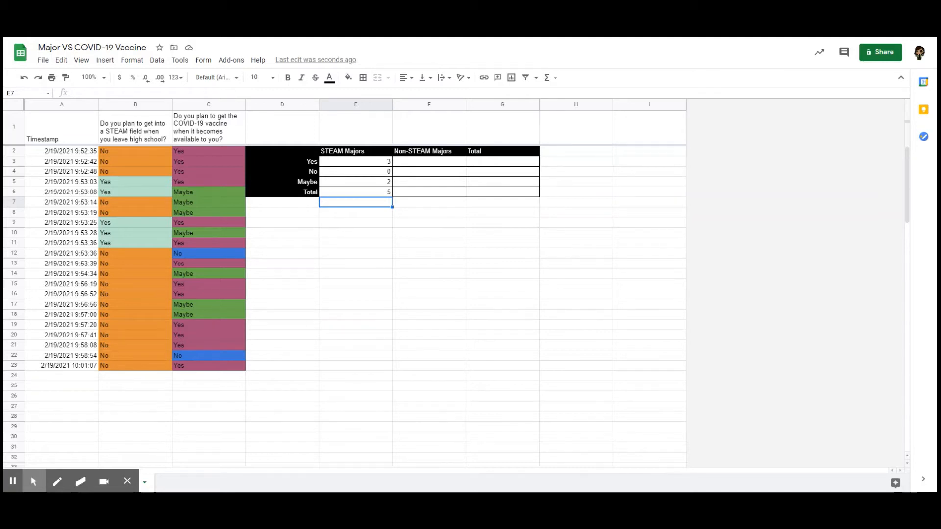
pyautogui.click(355, 192)
pyautogui.press('Delete')
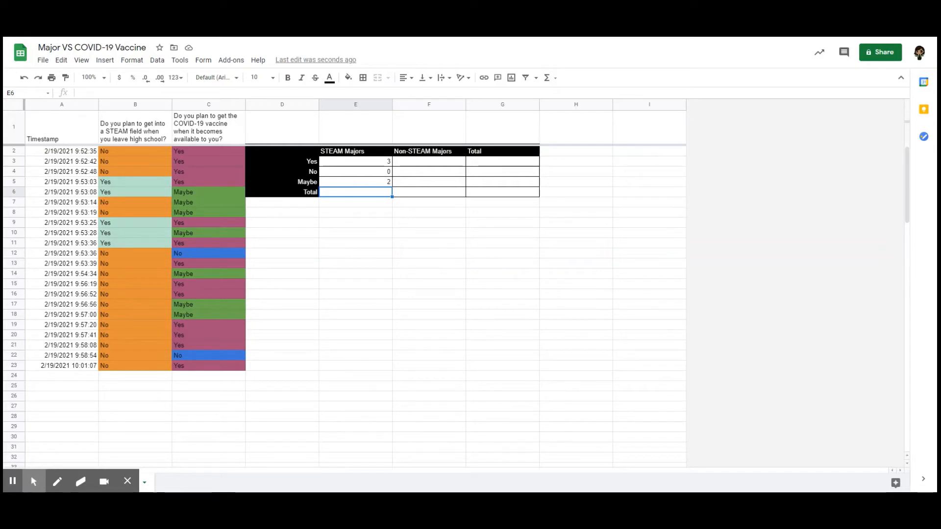
# Step: Total the STEAM Majors column in E6 with the formula =SUM(E3:E5) and dismiss the suggested autofill
pyautogui.write('=')
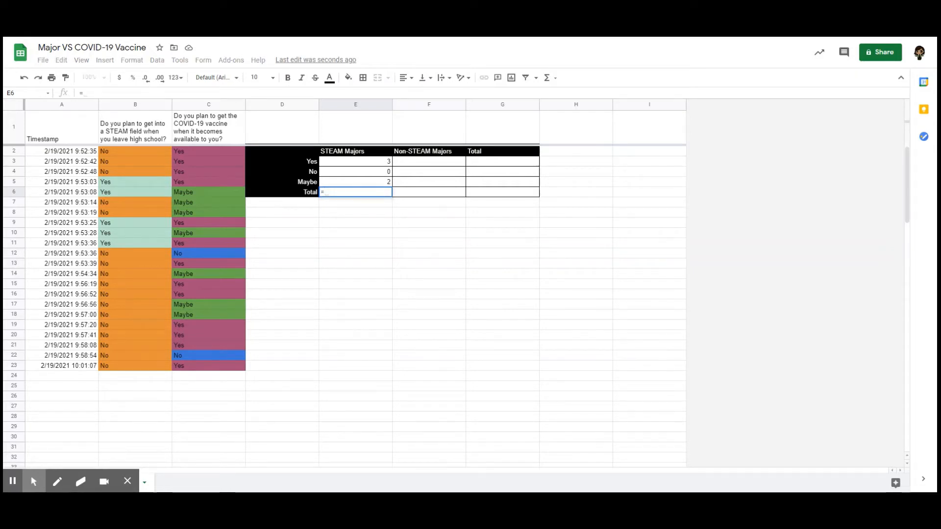
pyautogui.write('sum')
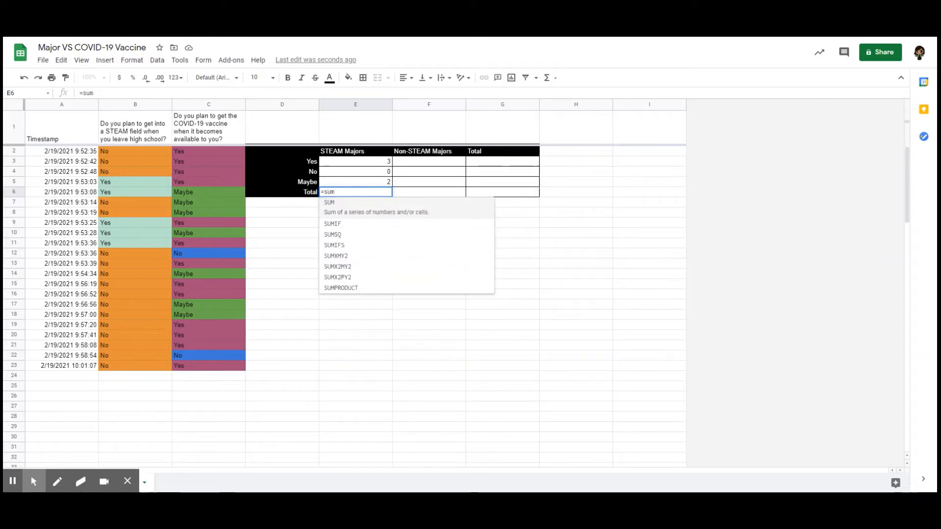
pyautogui.click(347, 210)
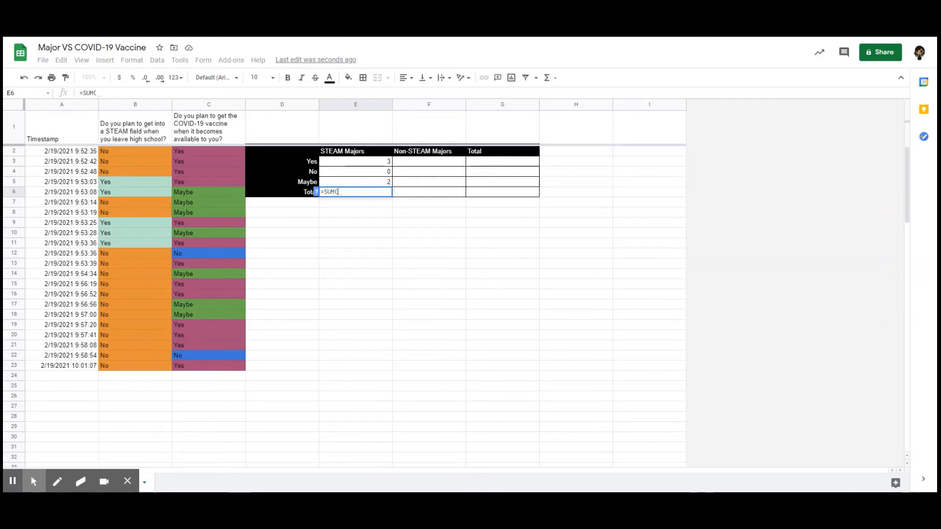
pyautogui.click(361, 166)
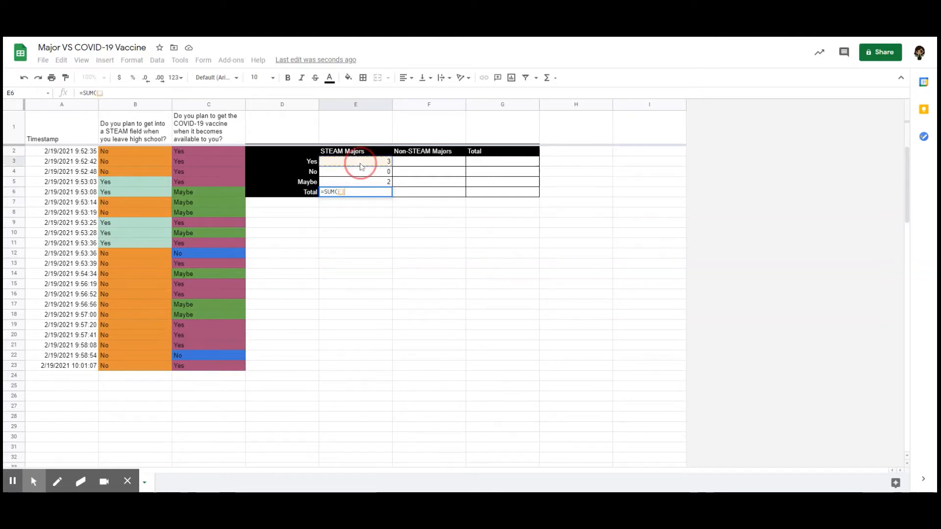
pyautogui.moveTo(360, 166); pyautogui.dragTo(364, 186)
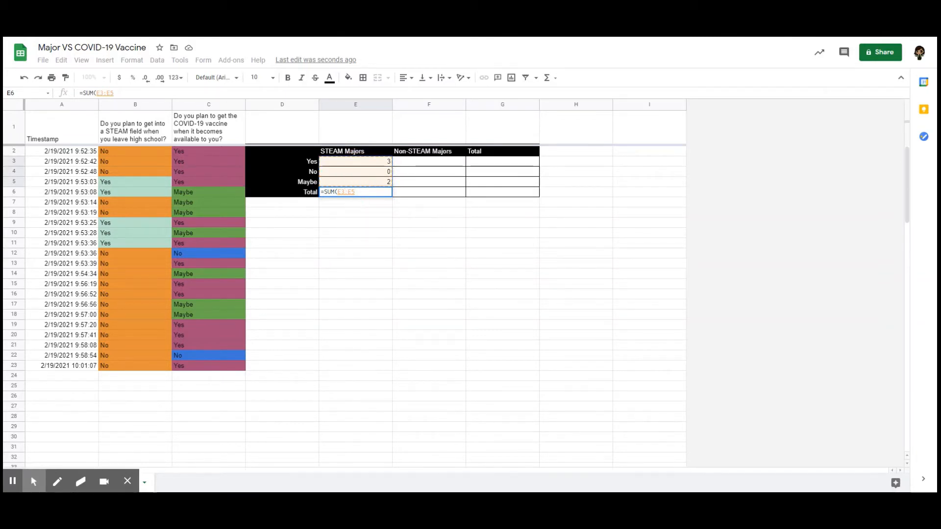
pyautogui.write(')')
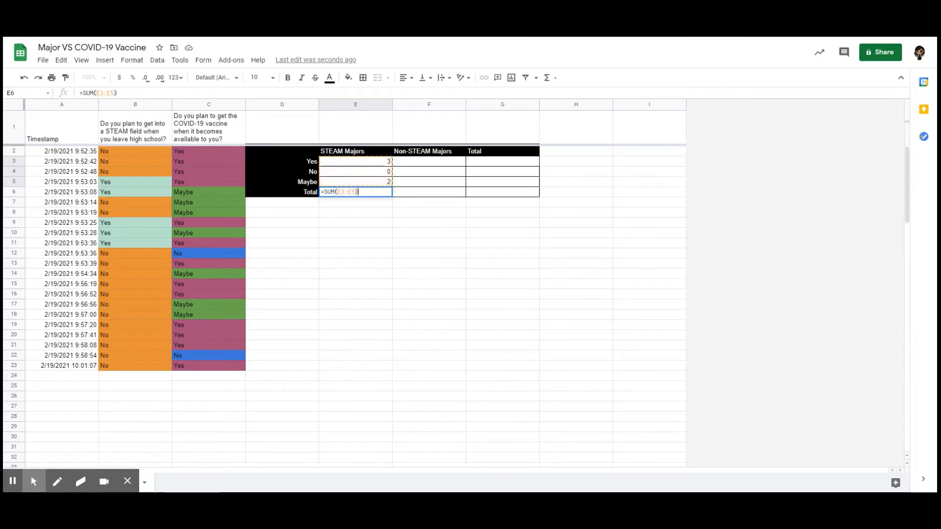
pyautogui.press('Return')
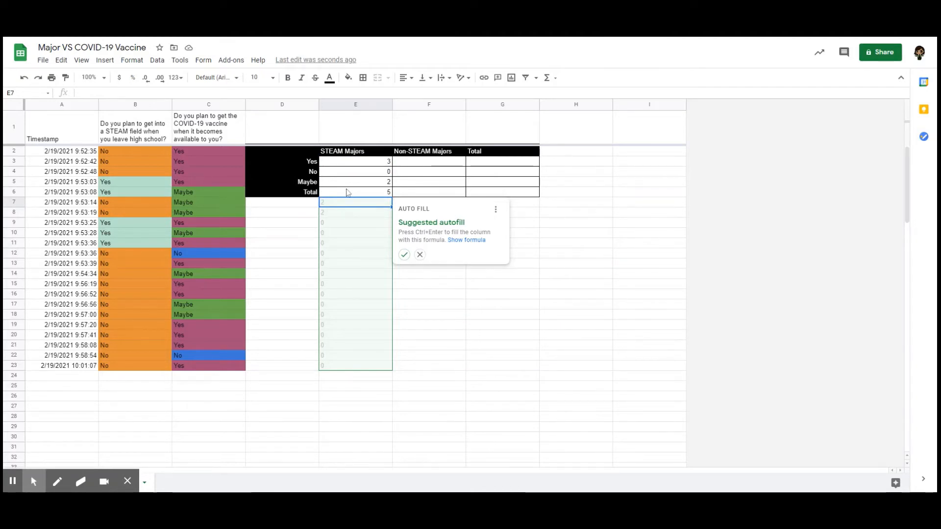
pyautogui.click(420, 254)
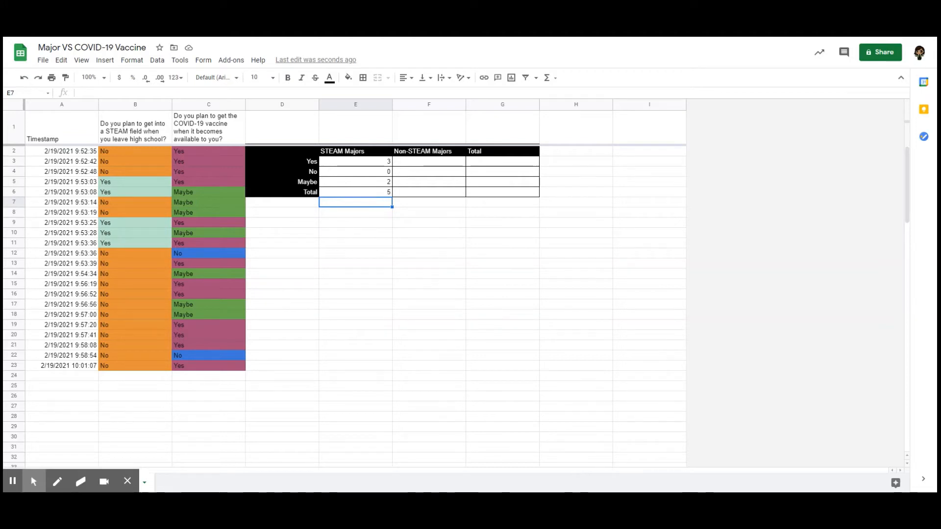
# Step: Inspect the SUM formula in the STEAM Majors total cell E6
pyautogui.click(374, 192)
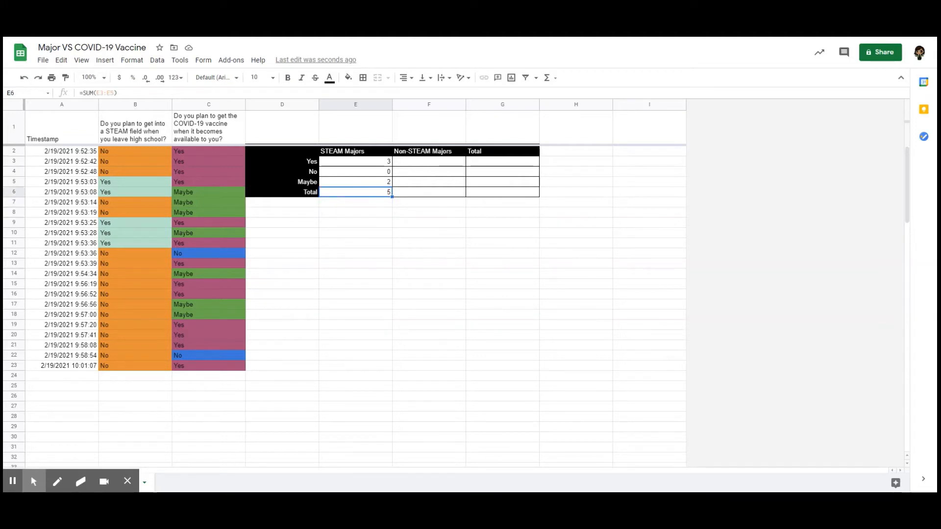
pyautogui.moveTo(117, 93); pyautogui.dragTo(78, 92)
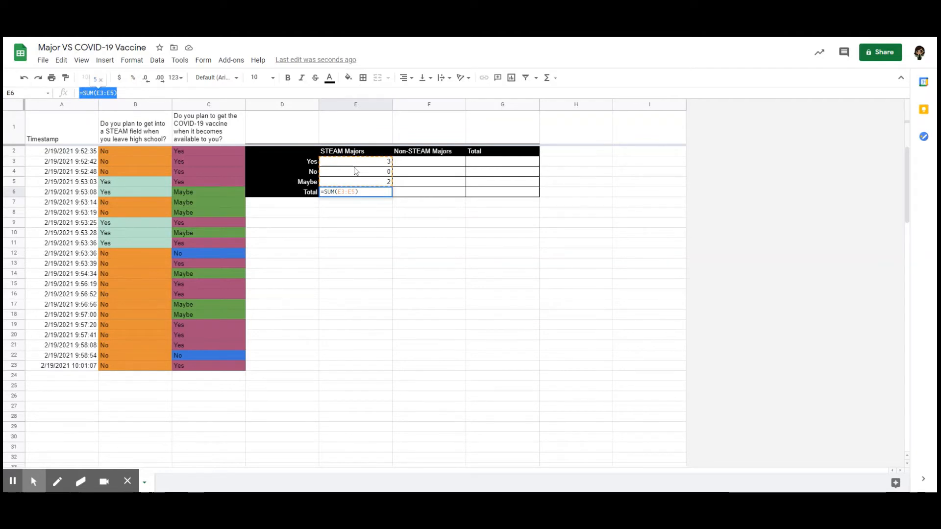
pyautogui.click(366, 206)
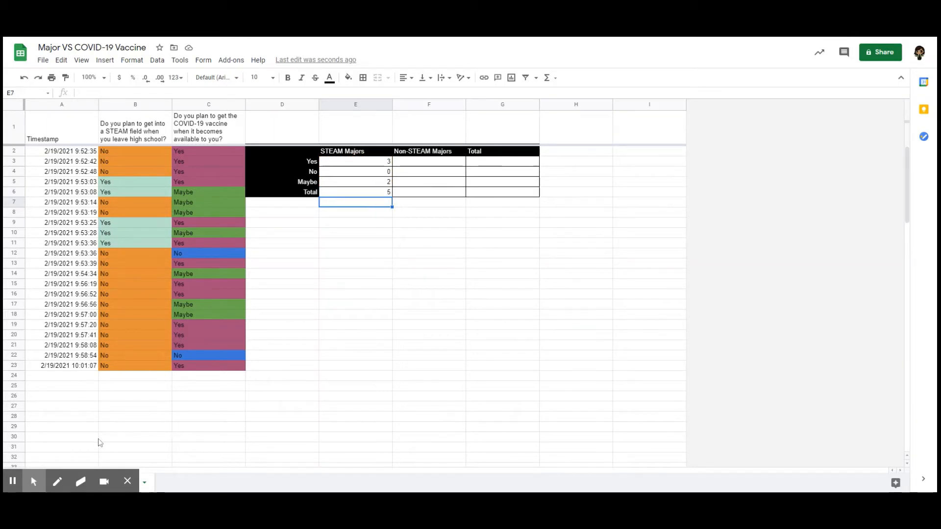
# Step: Try the value 1 in the STEAM Majors No cell E4 to test the total formula, and undo the change
pyautogui.click(369, 175)
pyautogui.write('1')
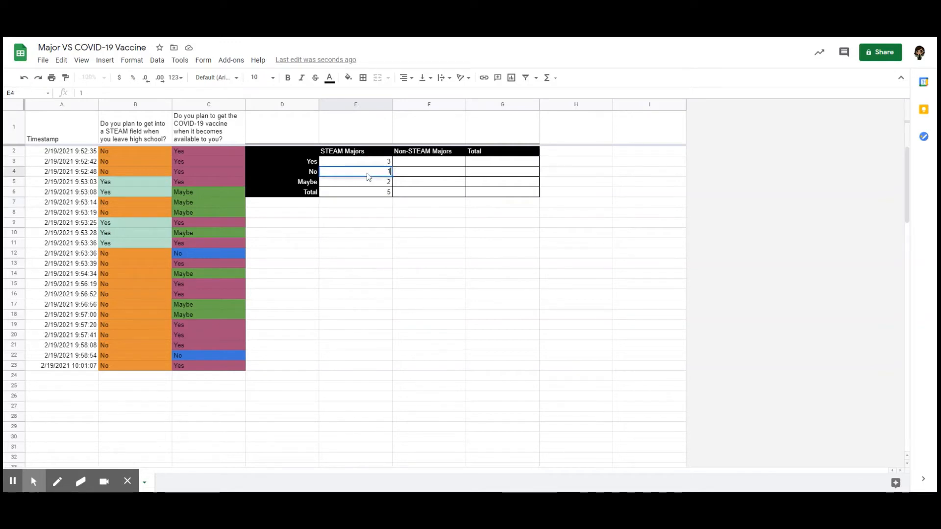
pyautogui.press('Return')
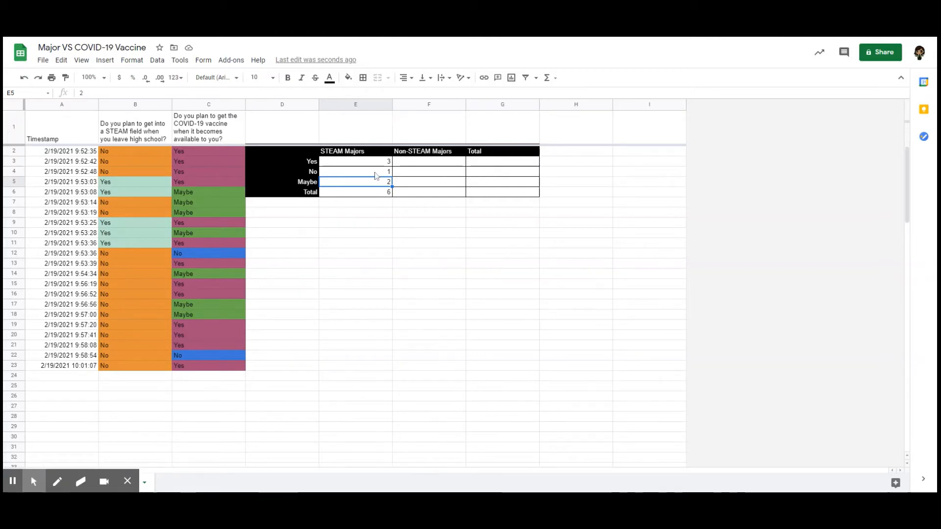
pyautogui.click(22, 80)
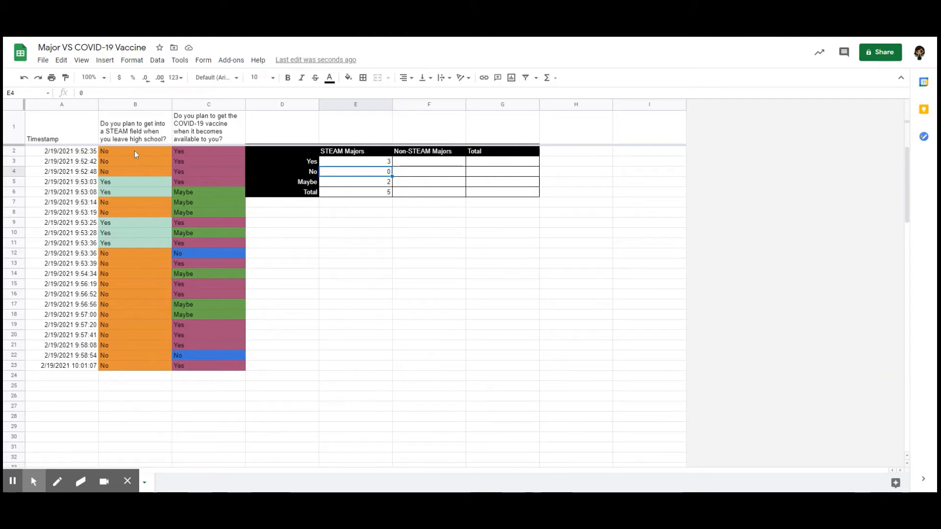
# Step: Select the non-STEAM vaccine Yes rows 2–4, 13, 15–16, 19–21 and 23 to count them, and enter 10 in F3
pyautogui.moveTo(134, 152); pyautogui.dragTo(197, 172)
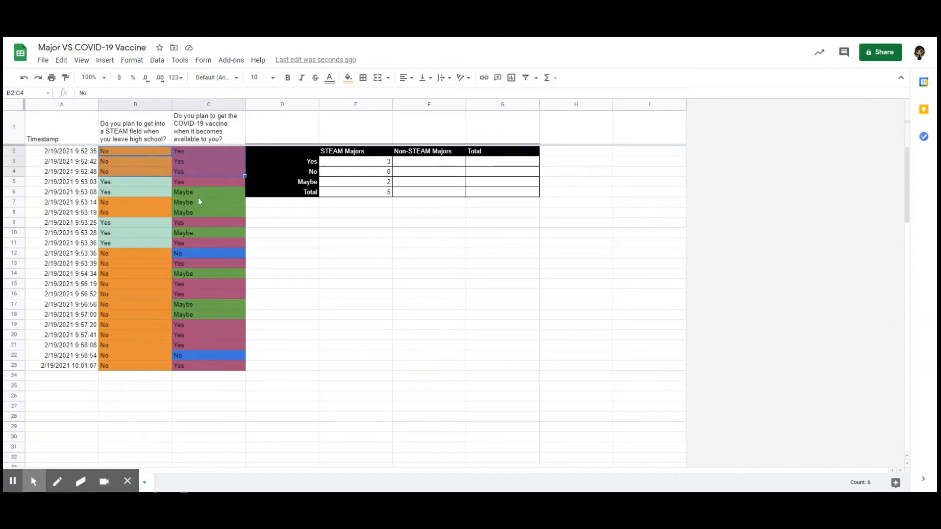
pyautogui.moveTo(147, 263); pyautogui.dragTo(186, 295)
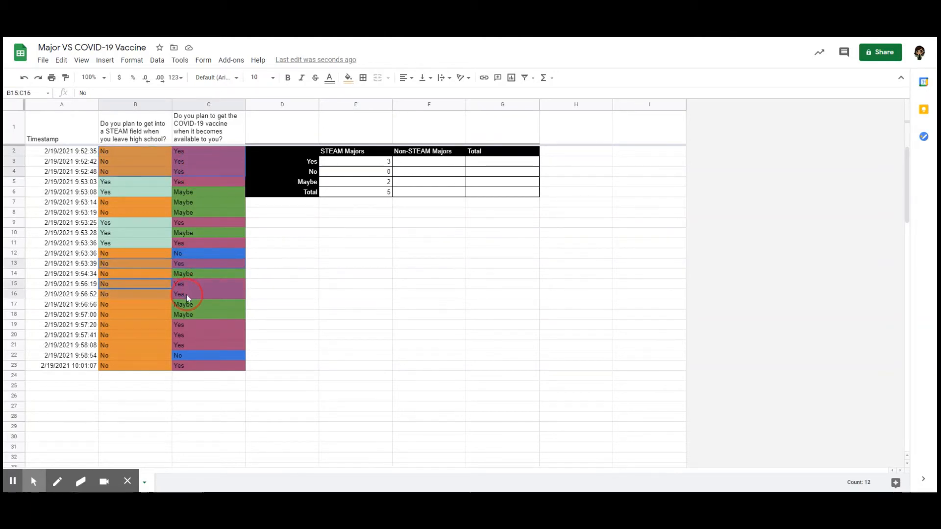
pyautogui.moveTo(167, 327); pyautogui.dragTo(193, 370)
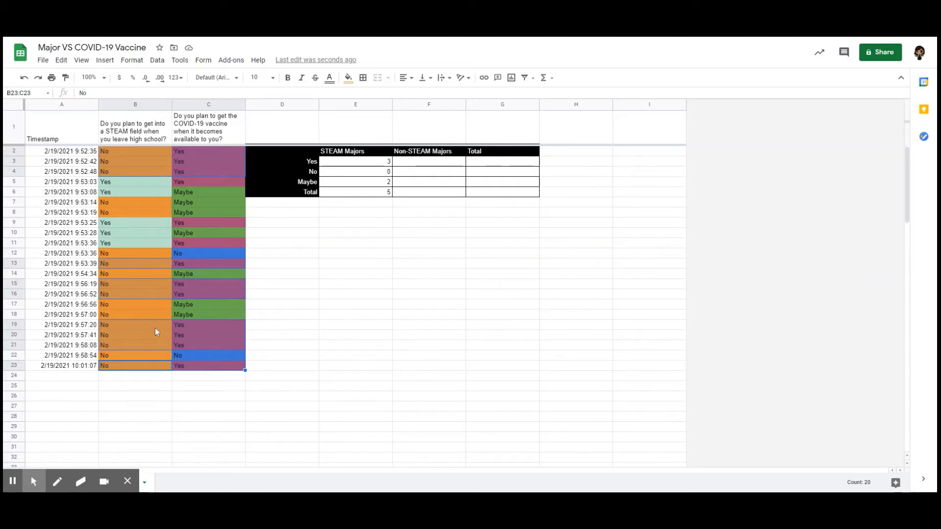
pyautogui.click(428, 164)
pyautogui.write('10')
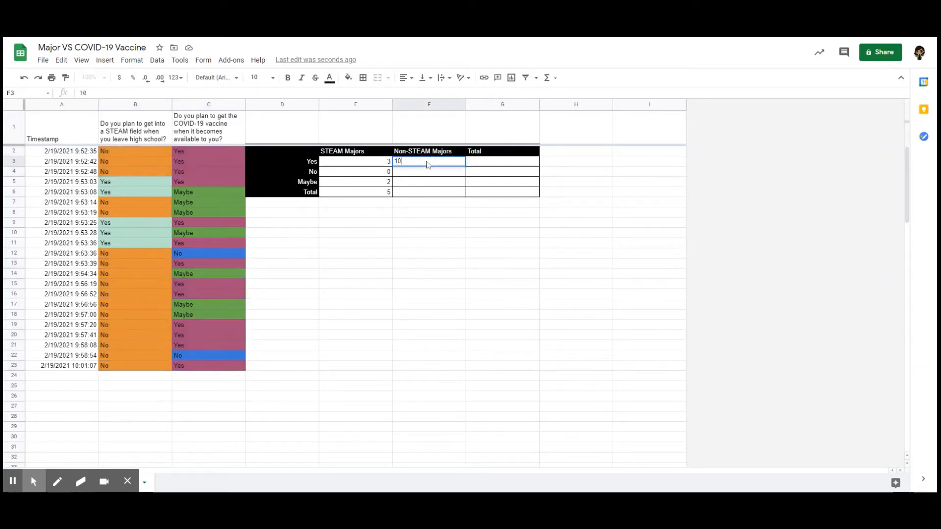
pyautogui.press('Return')
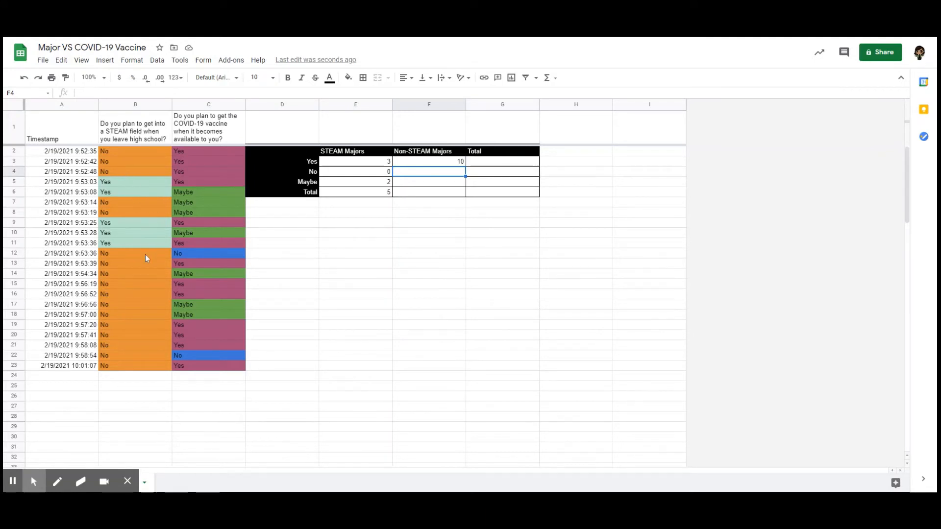
# Step: Select the non-STEAM vaccine No rows 12 and 22 to count them, and enter 2 in F4
pyautogui.moveTo(145, 255); pyautogui.dragTo(190, 254)
pyautogui.moveTo(165, 356); pyautogui.dragTo(190, 360)
pyautogui.click(442, 176)
pyautogui.write('2')
pyautogui.press('Return')
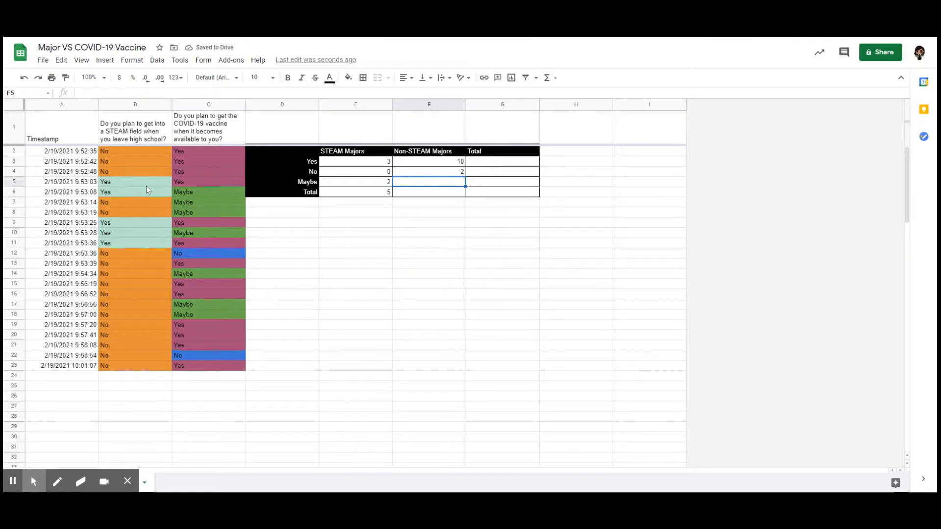
# Step: Select the non-STEAM vaccine Maybe rows 7–8, 14 and 17–18 to count them, and enter 5 in F5
pyautogui.moveTo(155, 202); pyautogui.dragTo(195, 211)
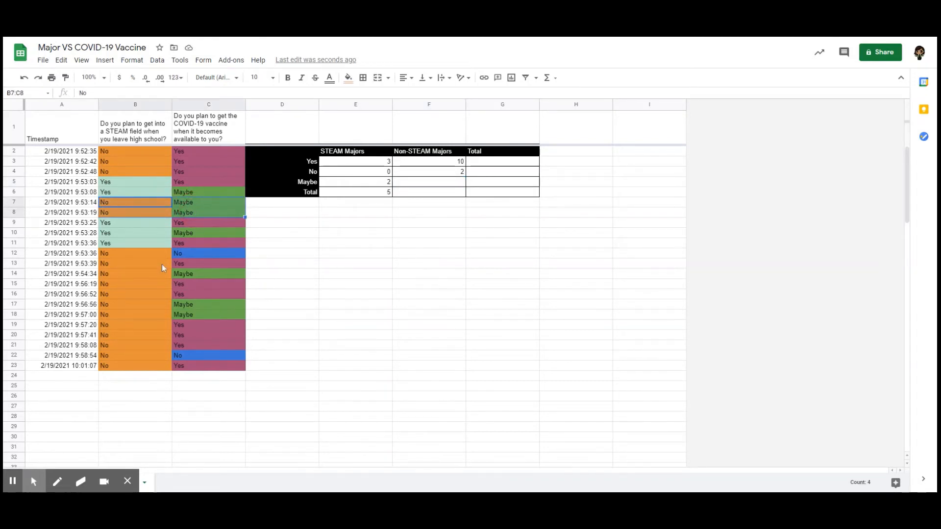
pyautogui.moveTo(151, 275); pyautogui.dragTo(200, 275)
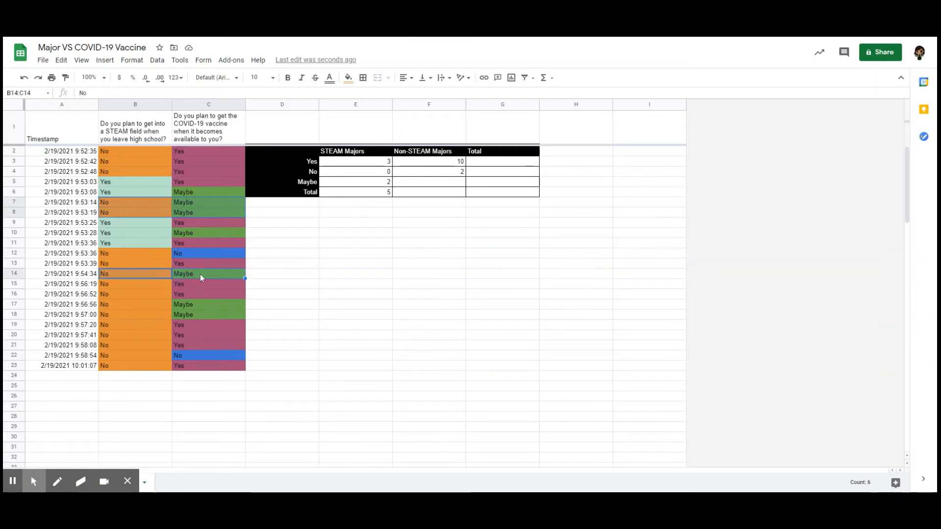
pyautogui.moveTo(155, 305); pyautogui.dragTo(192, 316)
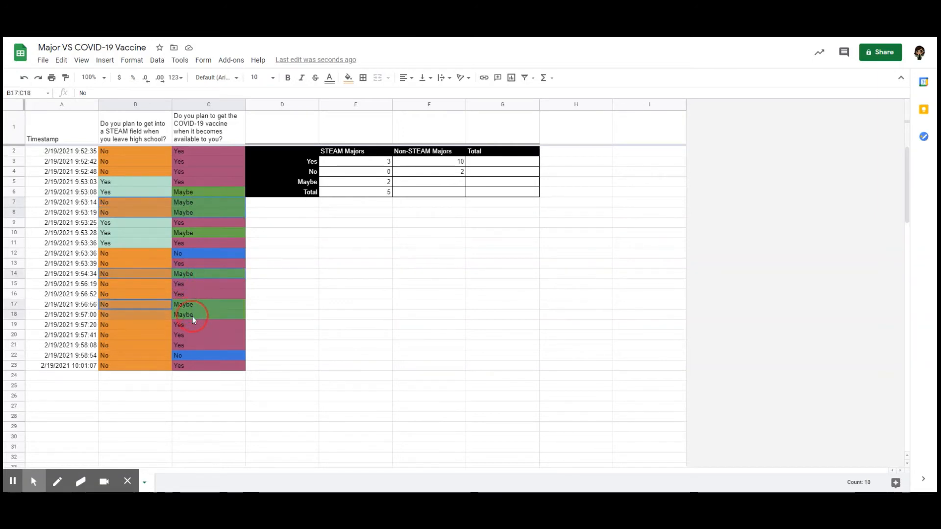
pyautogui.click(456, 187)
pyautogui.write('5')
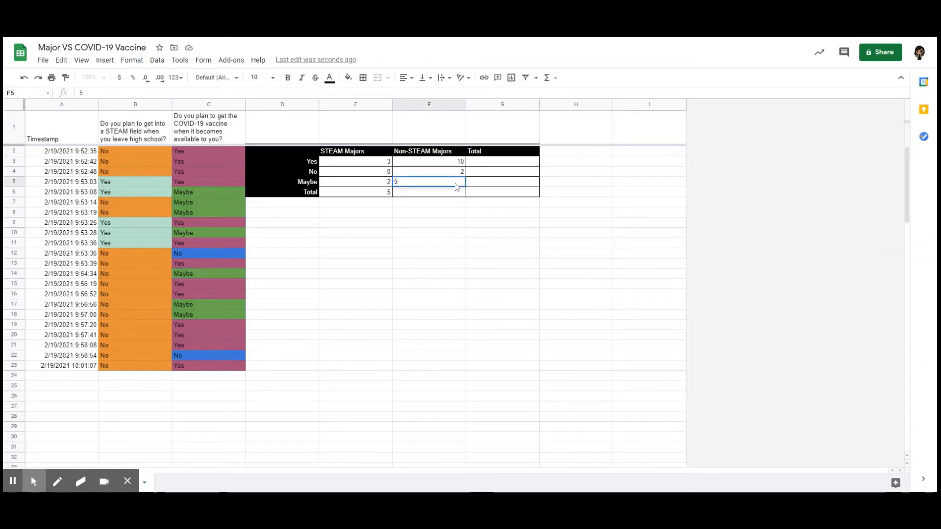
pyautogui.press('Return')
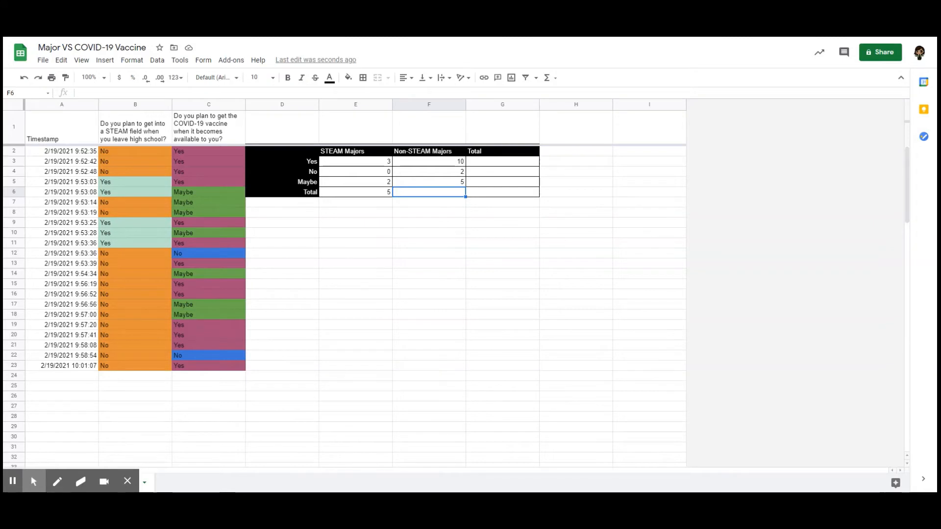
# Step: Total the Non-STEAM Majors column in F6 with =SUM(F3:F5), and dismiss the suggested autofill
pyautogui.write('=')
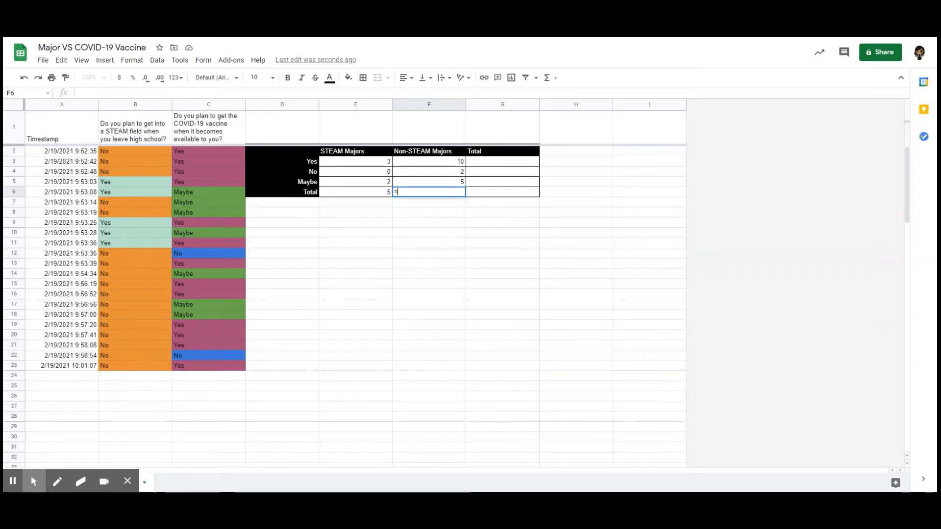
pyautogui.write('sum')
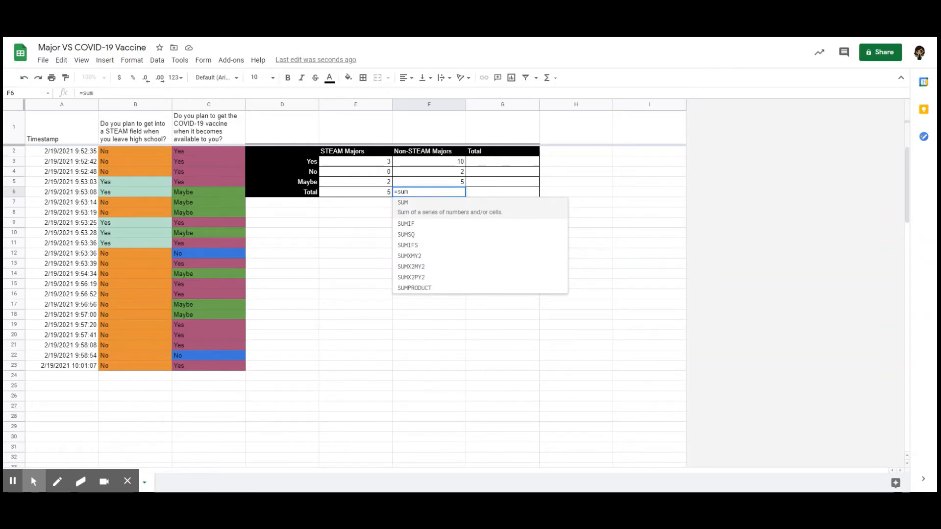
pyautogui.click(449, 212)
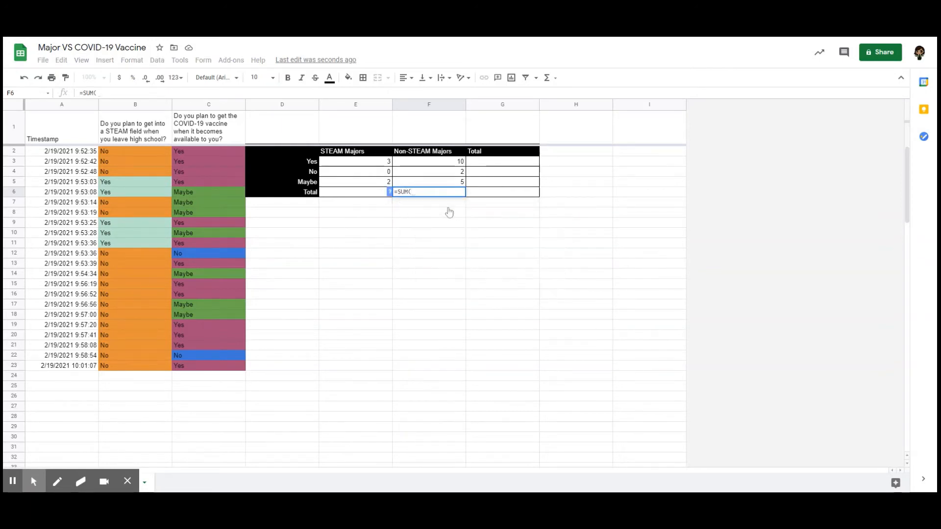
pyautogui.moveTo(456, 163); pyautogui.dragTo(454, 185)
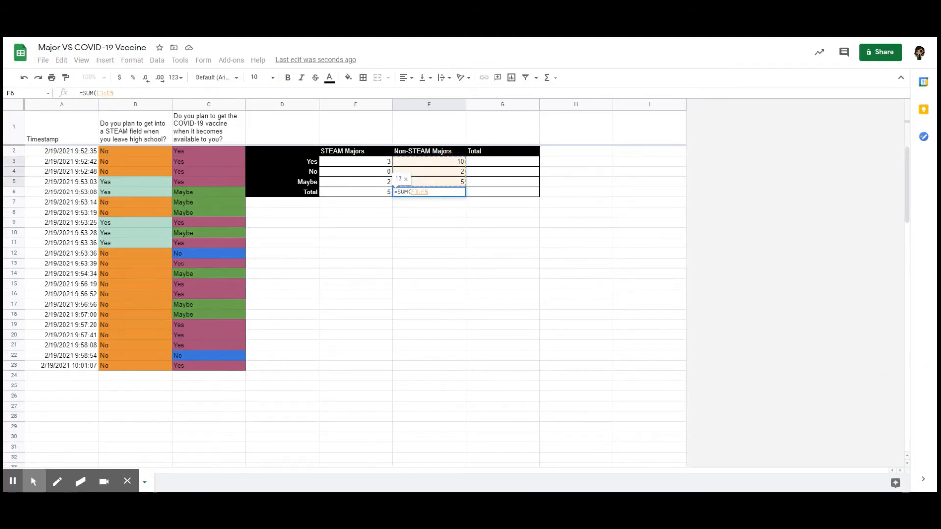
pyautogui.write(')')
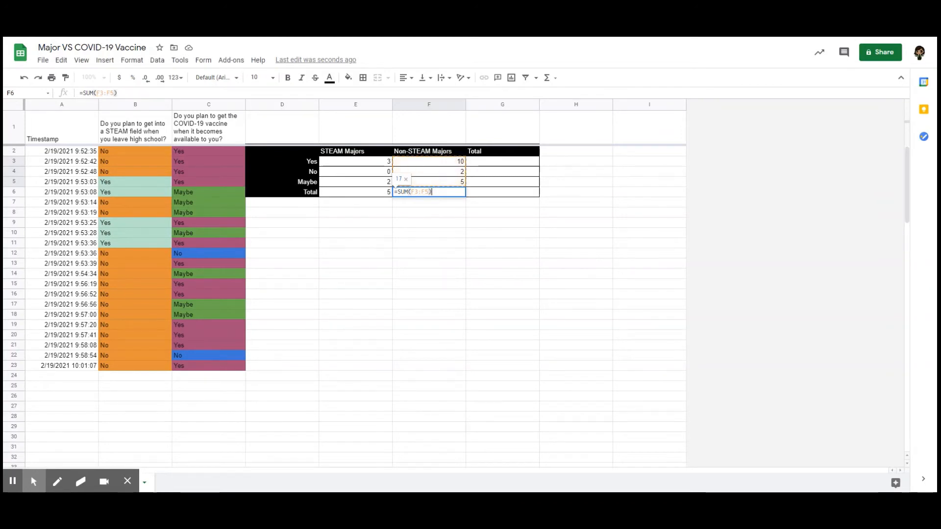
pyautogui.press('Return')
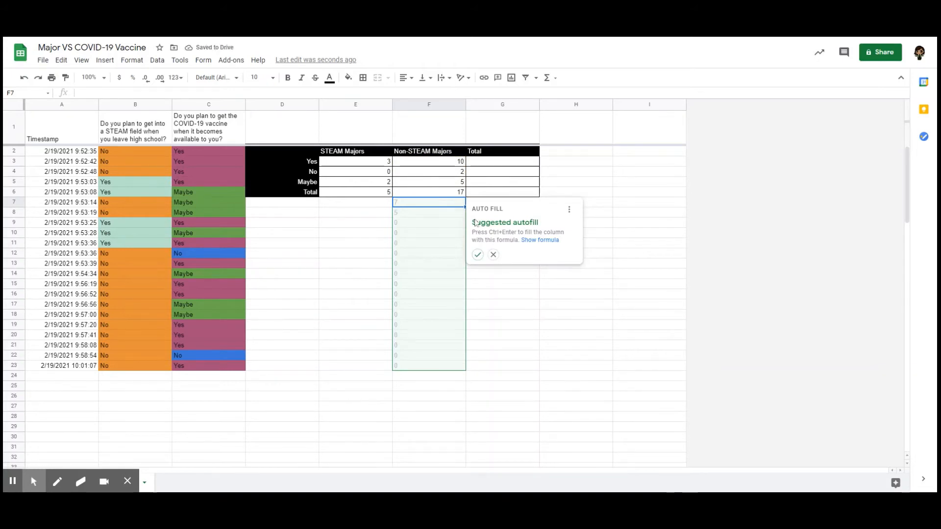
pyautogui.click(494, 255)
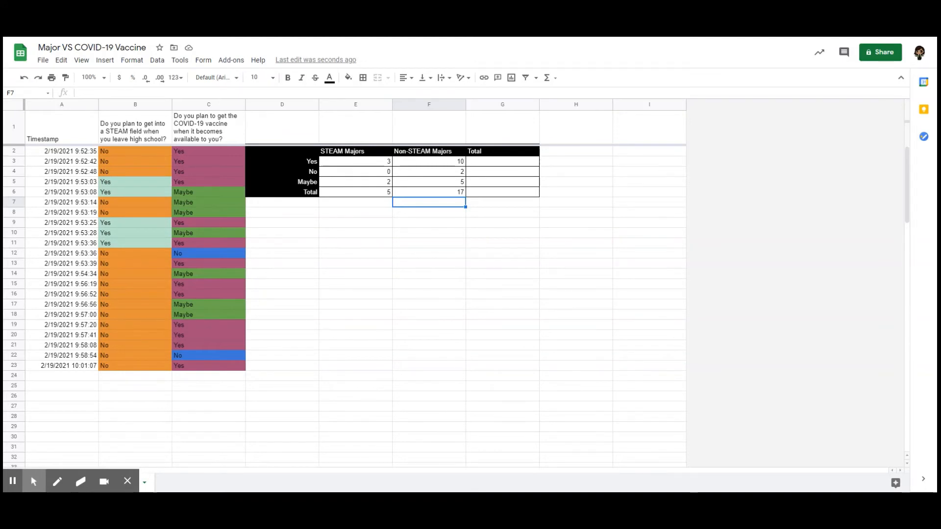
# Step: Total the Yes row in G3 with =SUM(E3:F3), and dismiss the suggested autofill
pyautogui.click(504, 162)
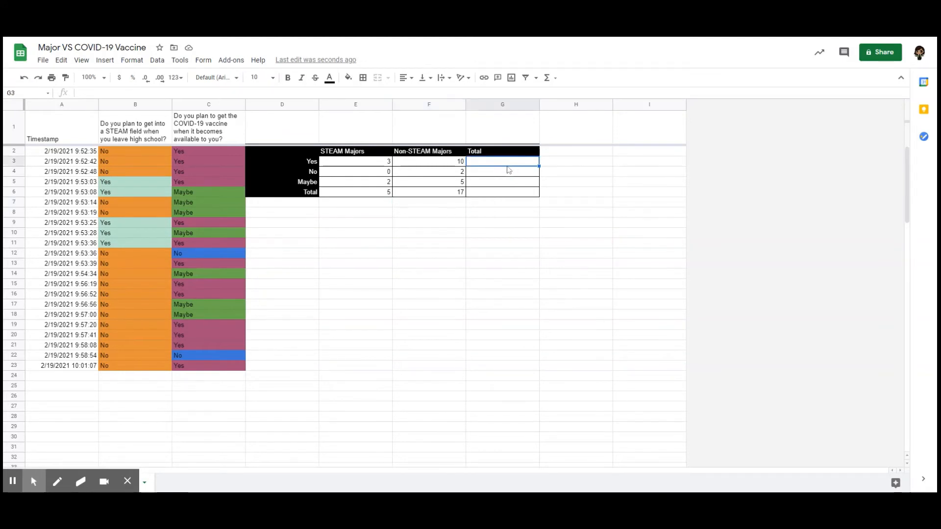
pyautogui.write('=sum')
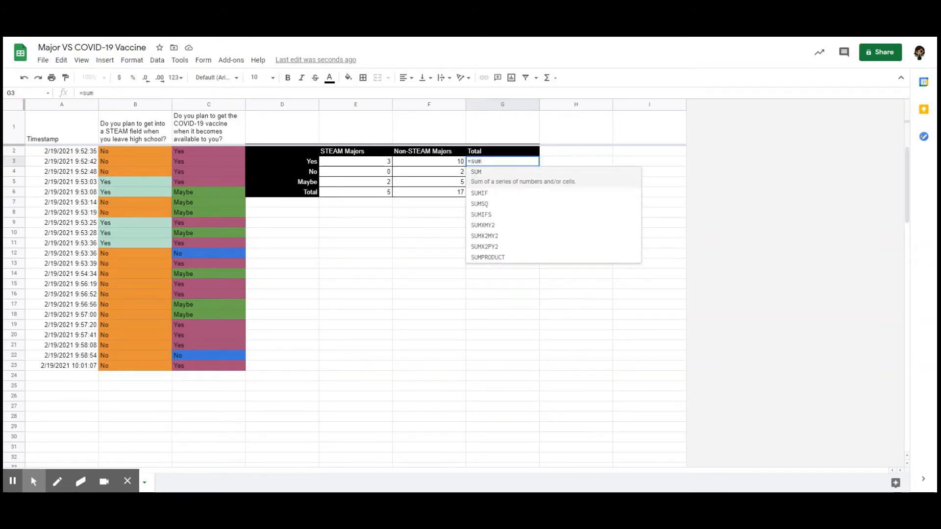
pyautogui.click(510, 174)
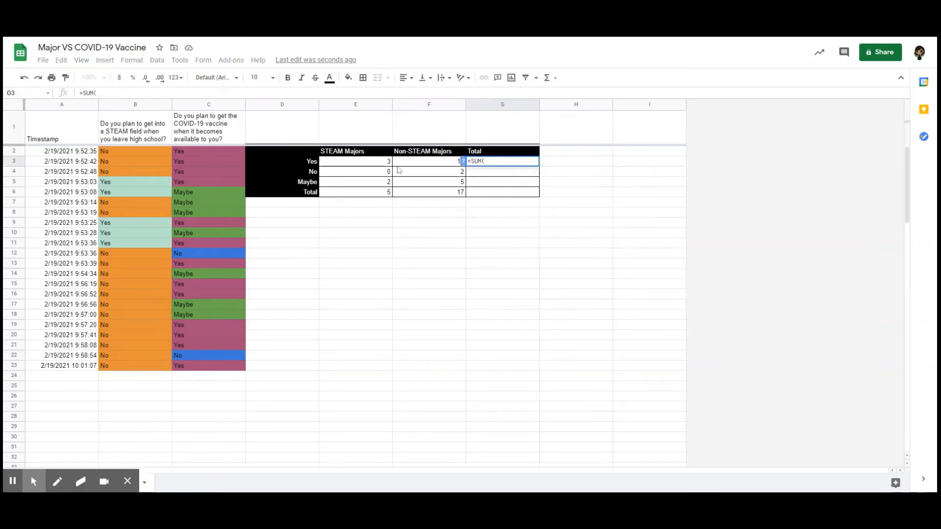
pyautogui.click(382, 167)
pyautogui.moveTo(383, 167); pyautogui.dragTo(417, 165)
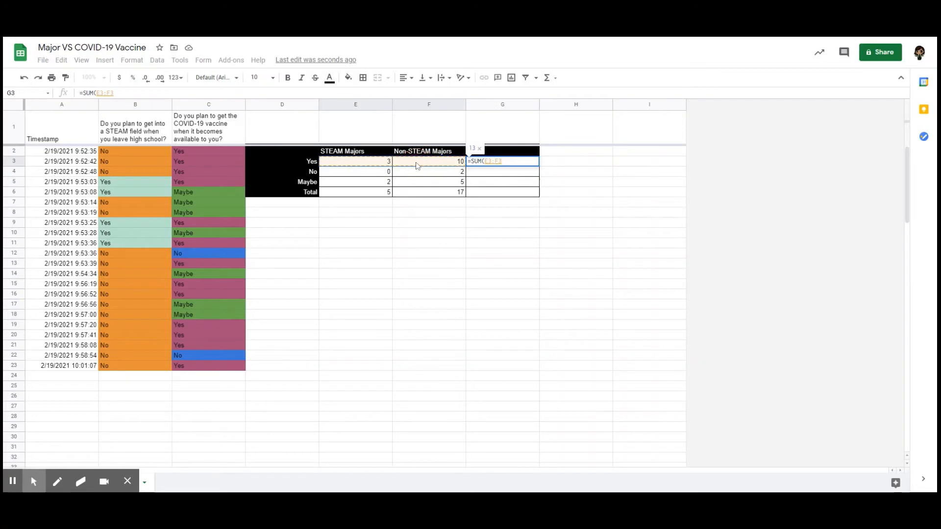
pyautogui.write(')')
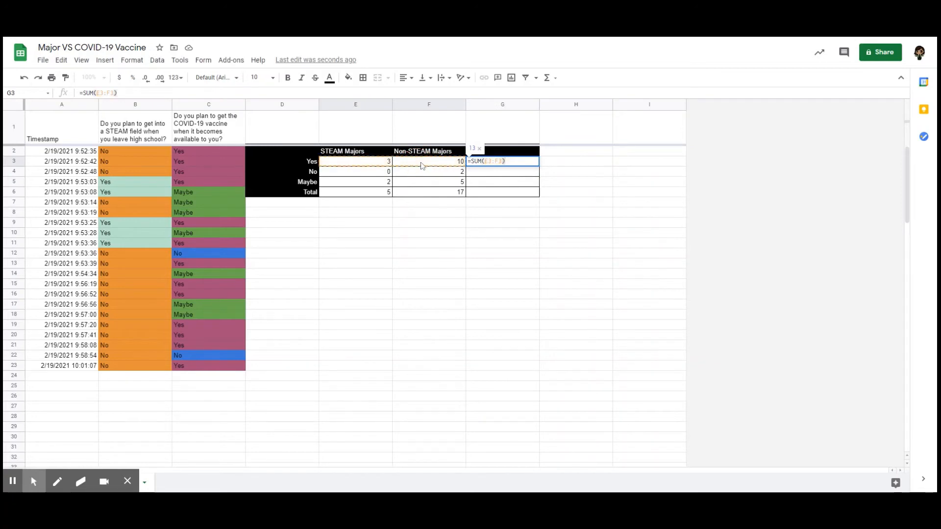
pyautogui.press('Return')
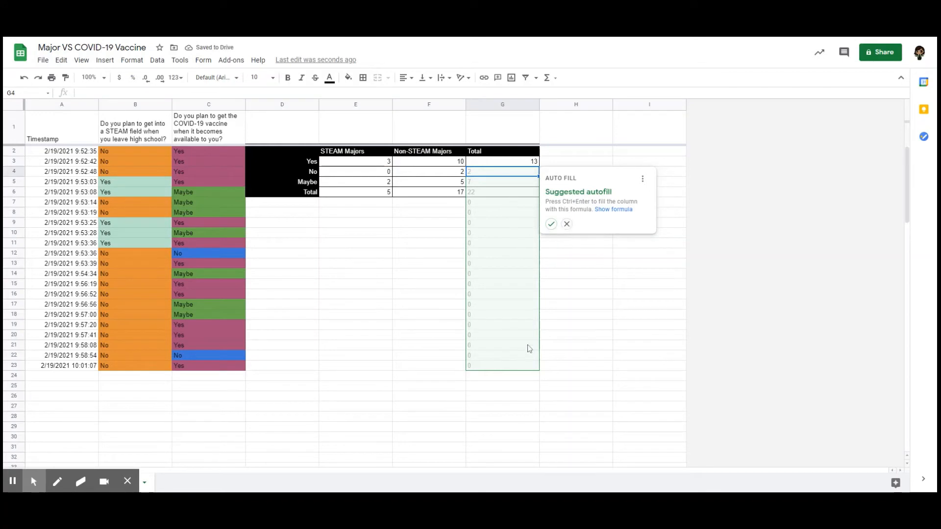
pyautogui.click(566, 225)
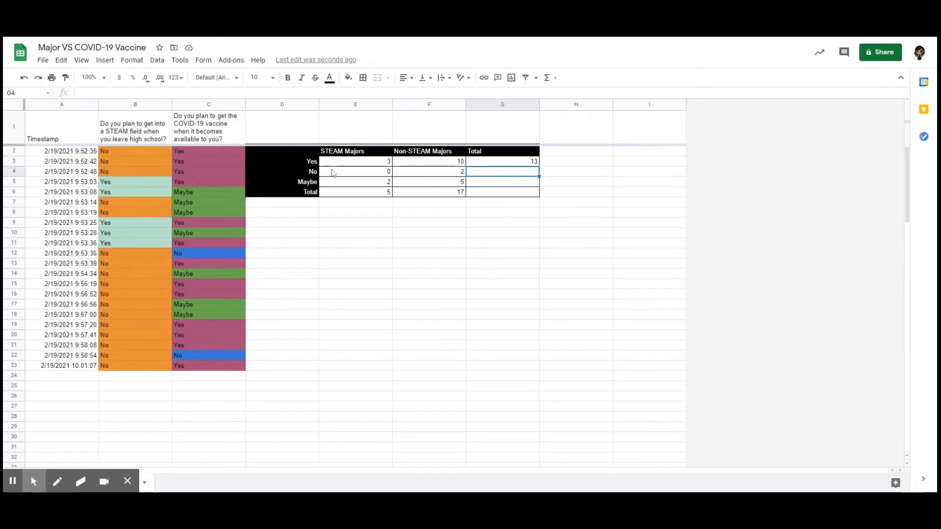
# Step: Fill the Yes row's total formula from G3 into G4, and inspect the cell range in the copied formula
pyautogui.click(507, 166)
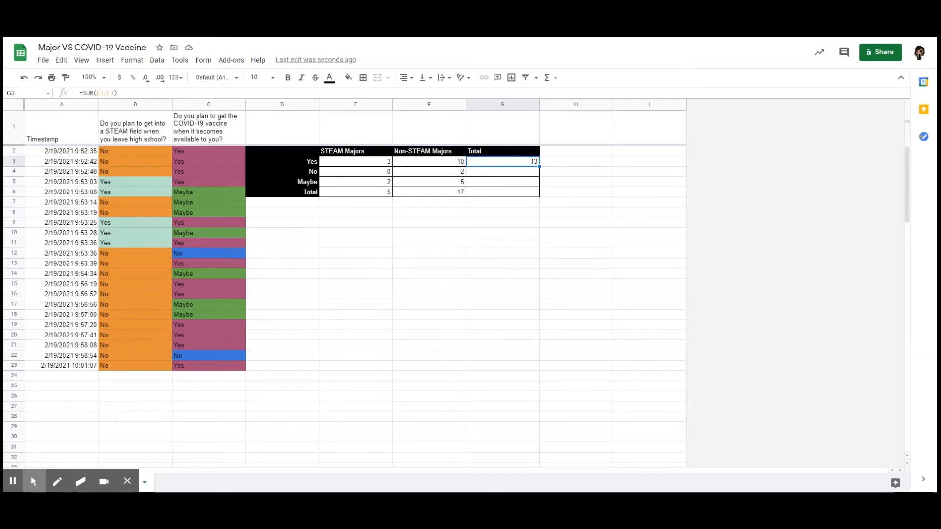
pyautogui.moveTo(539, 167); pyautogui.dragTo(538, 177)
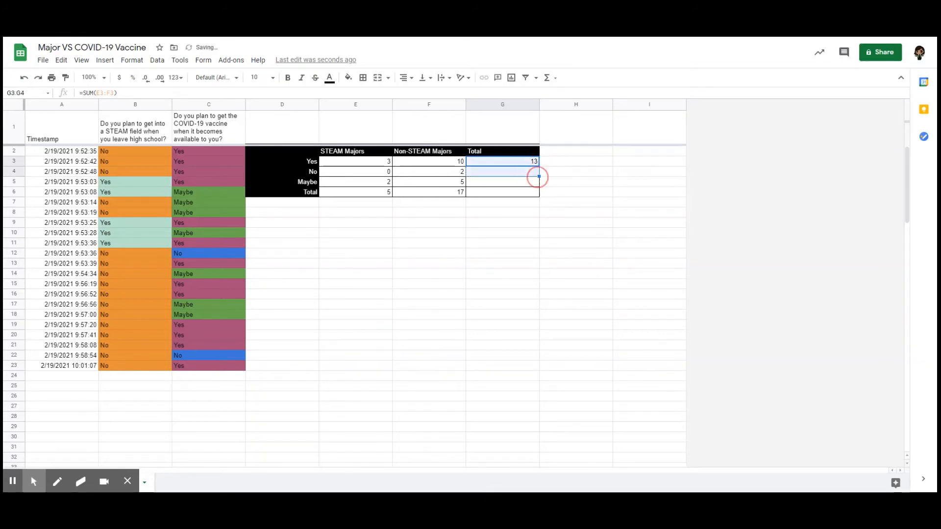
pyautogui.click(512, 176)
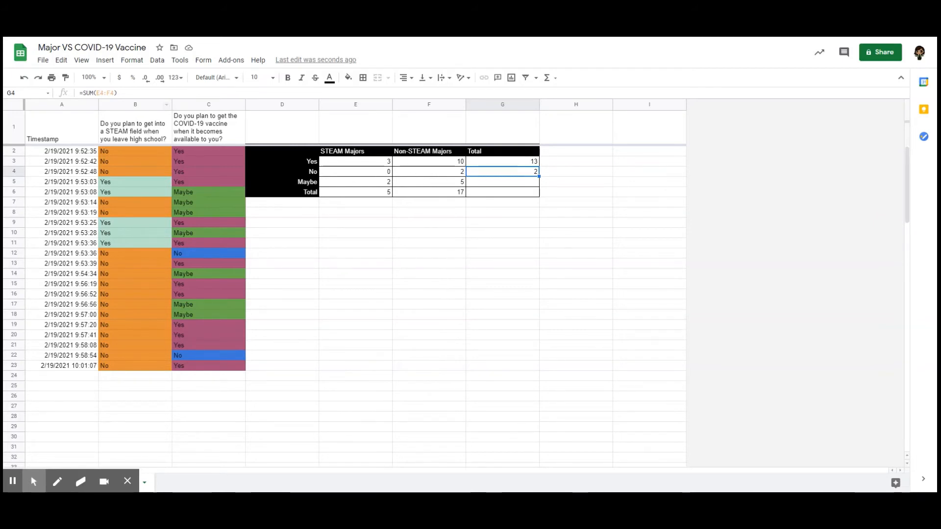
pyautogui.moveTo(114, 93); pyautogui.dragTo(96, 94)
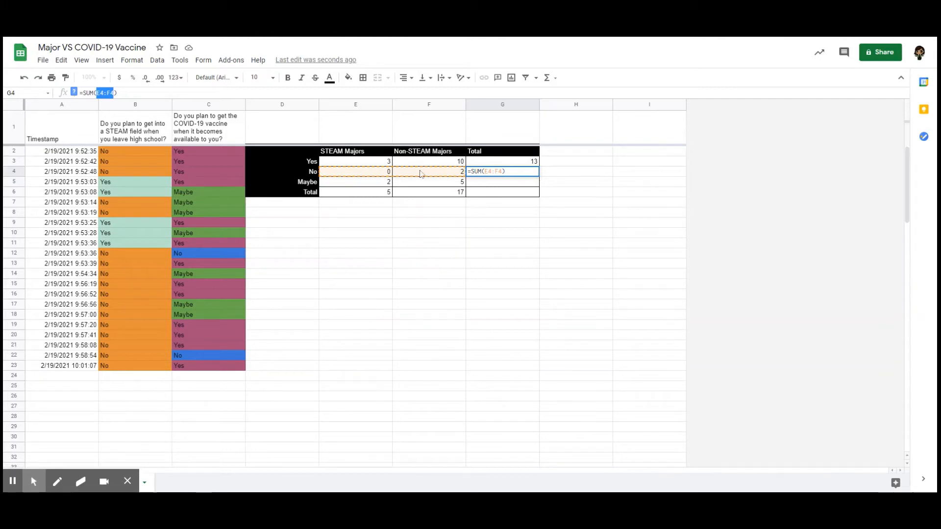
pyautogui.click(506, 182)
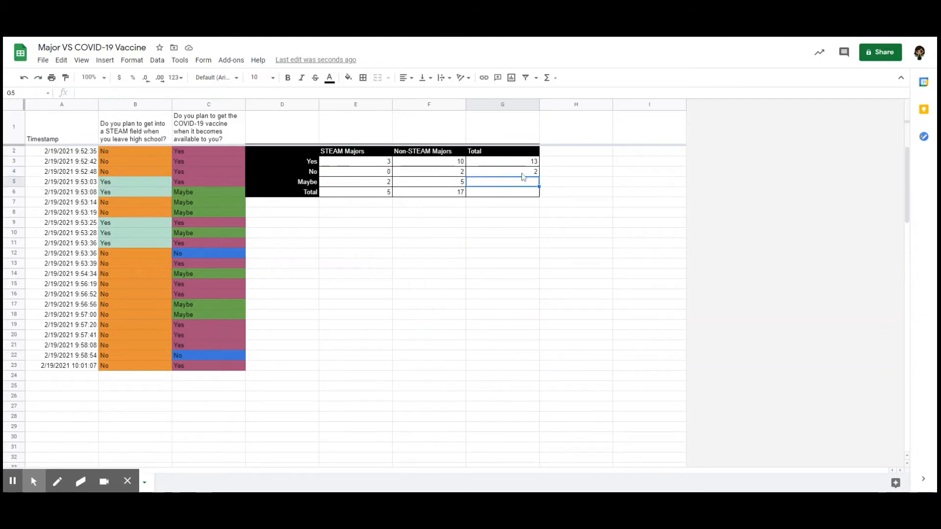
# Step: Fill the No row's total formula from G4 through G6, and check the formula in G6
pyautogui.click(525, 172)
pyautogui.moveTo(539, 176); pyautogui.dragTo(539, 195)
pyautogui.click(551, 194)
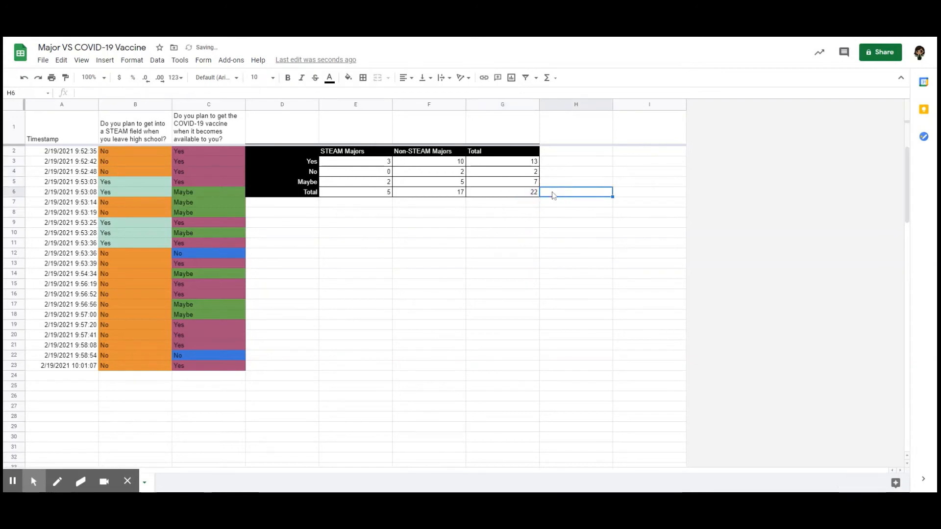
pyautogui.click(518, 195)
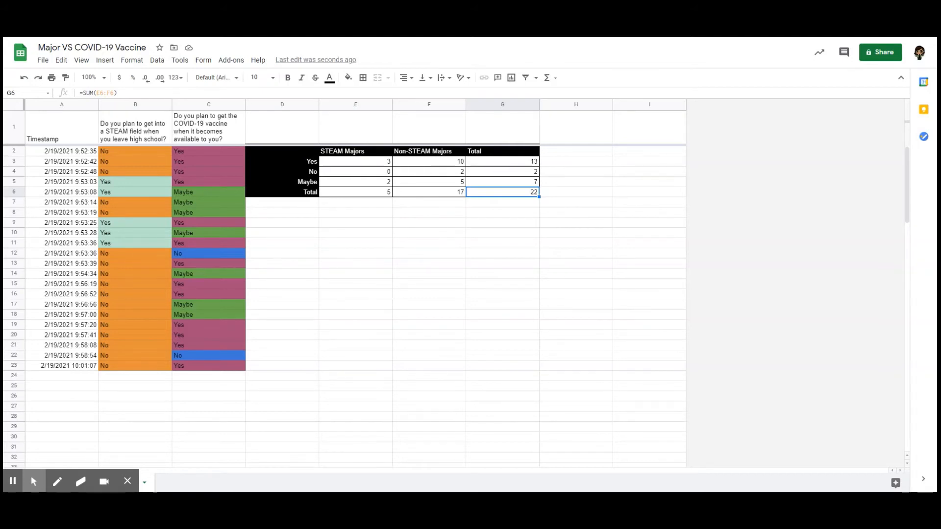
# Step: Insert a column chart of D2:F5 directly below the two-way table, and switch its rows and columns
pyautogui.click(304, 154)
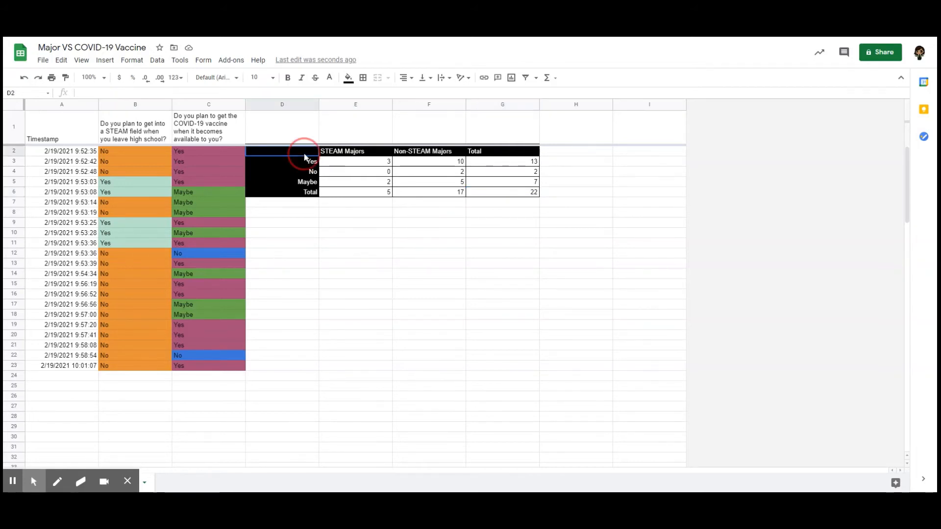
pyautogui.moveTo(304, 154); pyautogui.dragTo(433, 183)
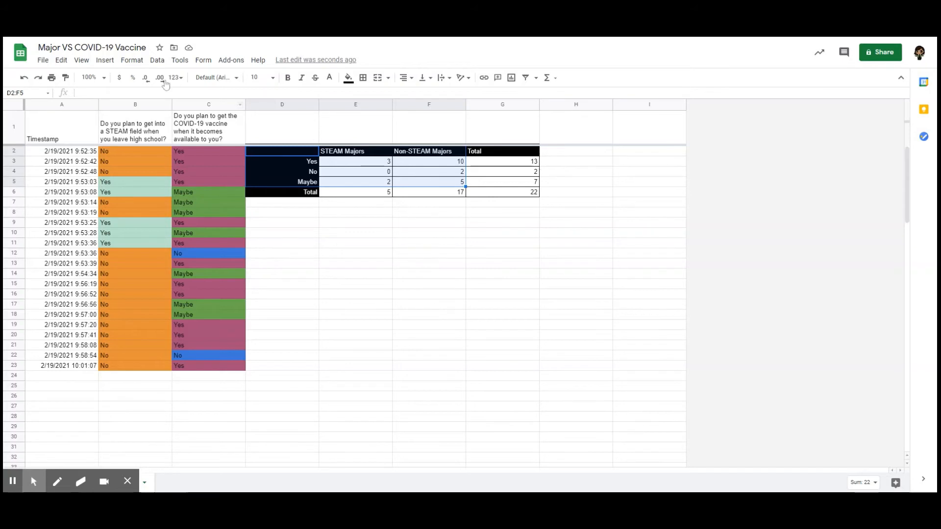
pyautogui.click(108, 61)
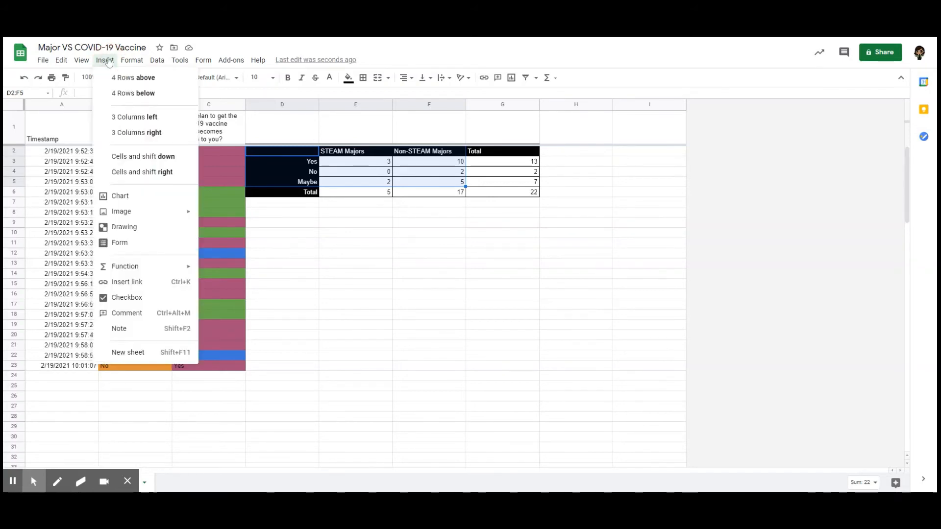
pyautogui.click(133, 196)
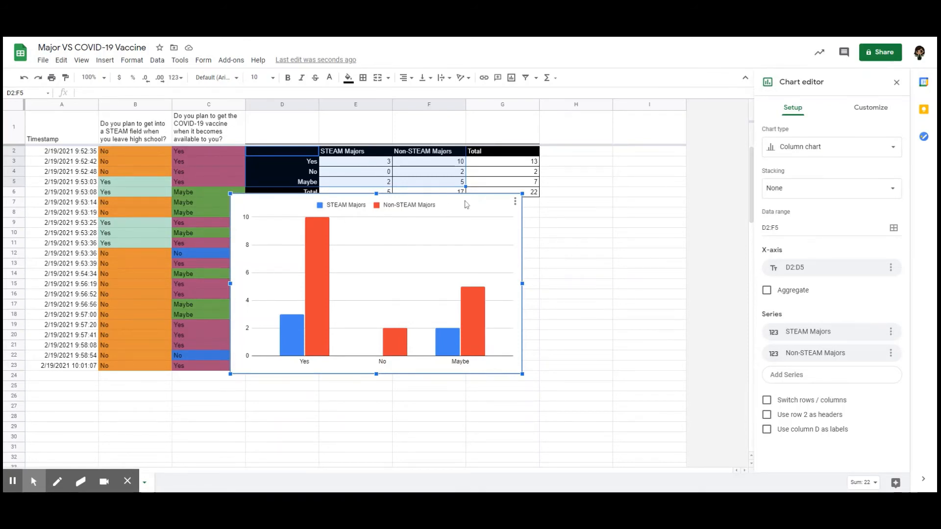
pyautogui.moveTo(465, 205); pyautogui.dragTo(481, 211)
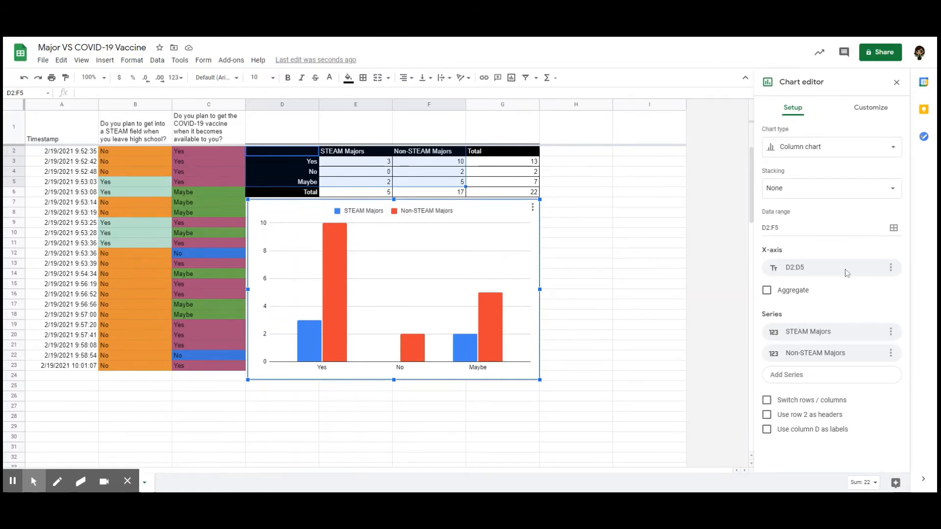
pyautogui.click(766, 401)
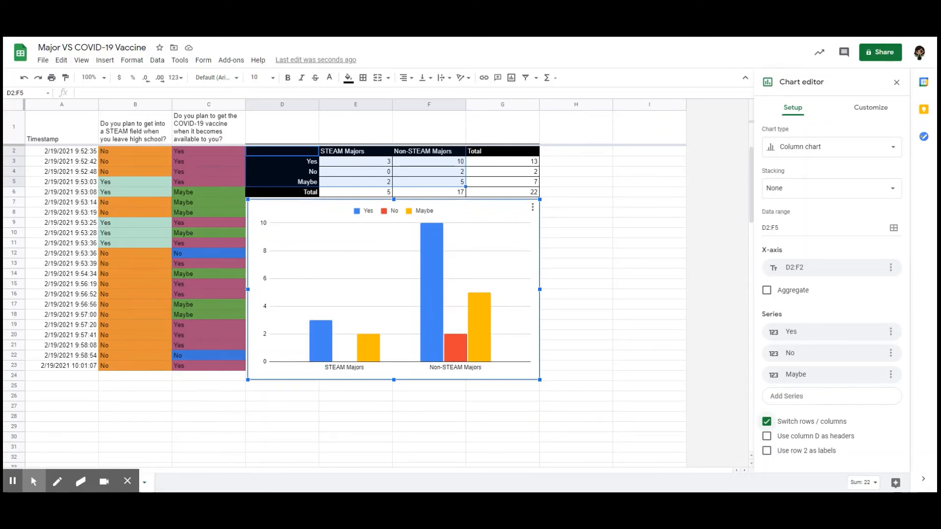
pyautogui.press('Escape')
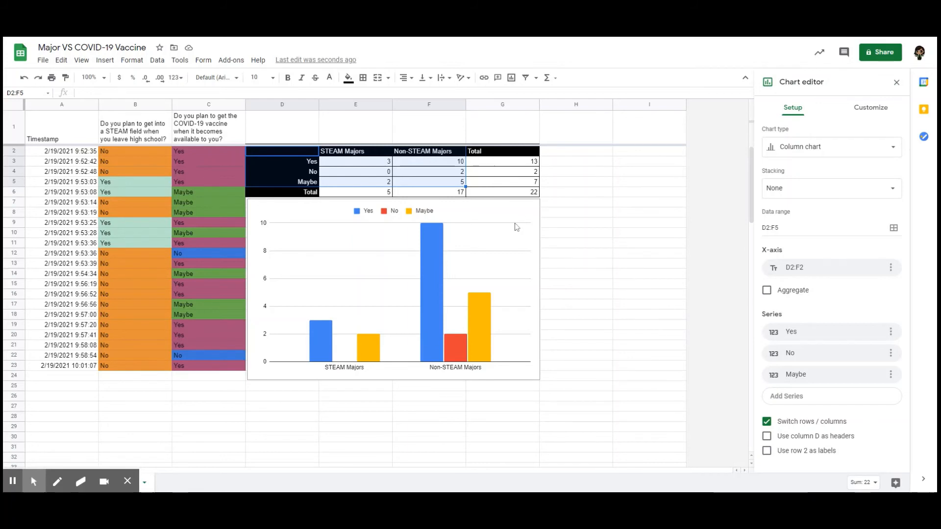
# Step: Recolor the chart's Yes series magenta to match the Yes answers in column C
pyautogui.click(872, 109)
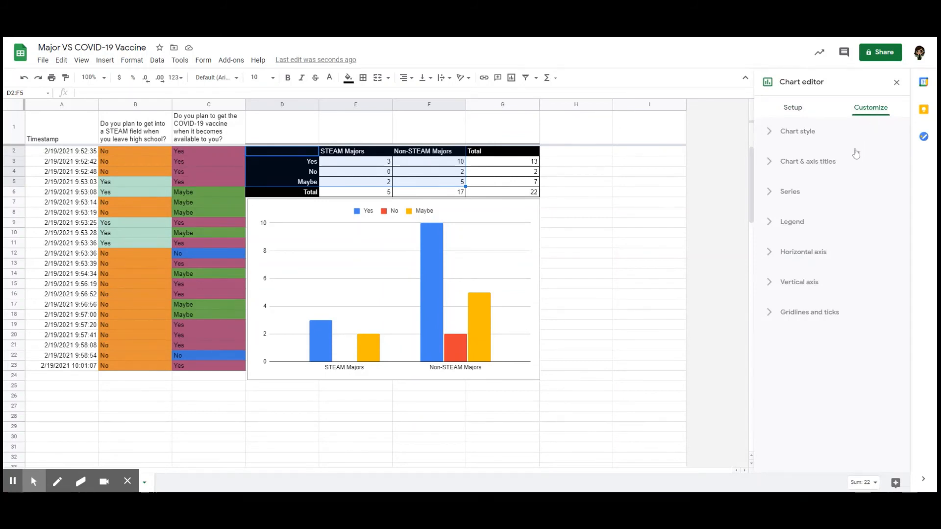
pyautogui.click(769, 196)
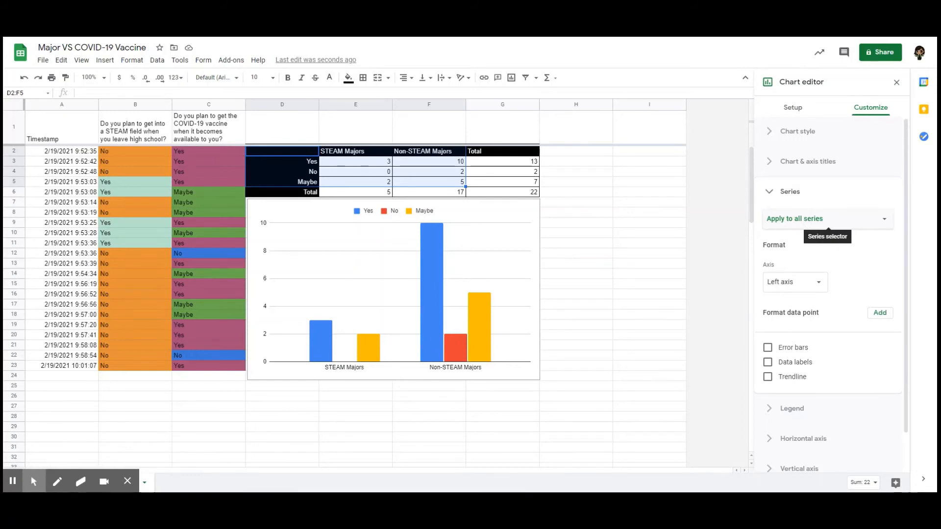
pyautogui.click(828, 219)
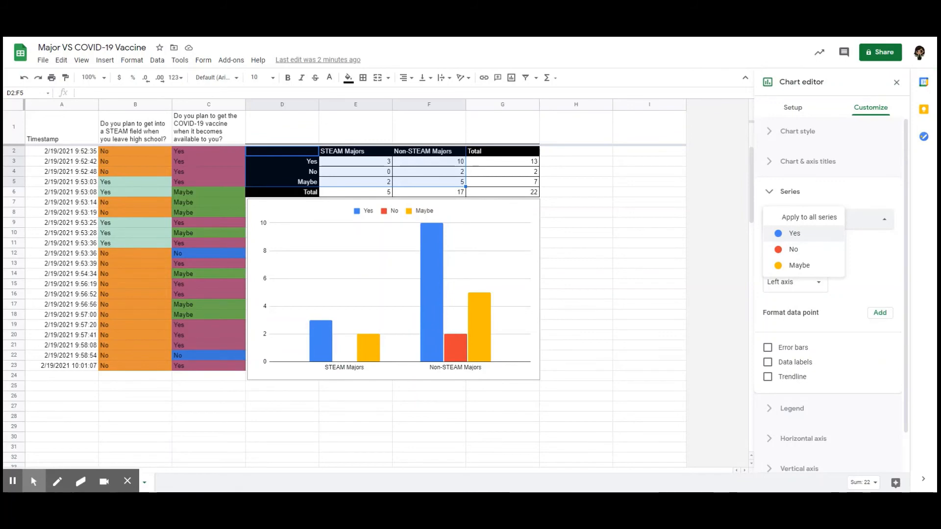
pyautogui.click(804, 234)
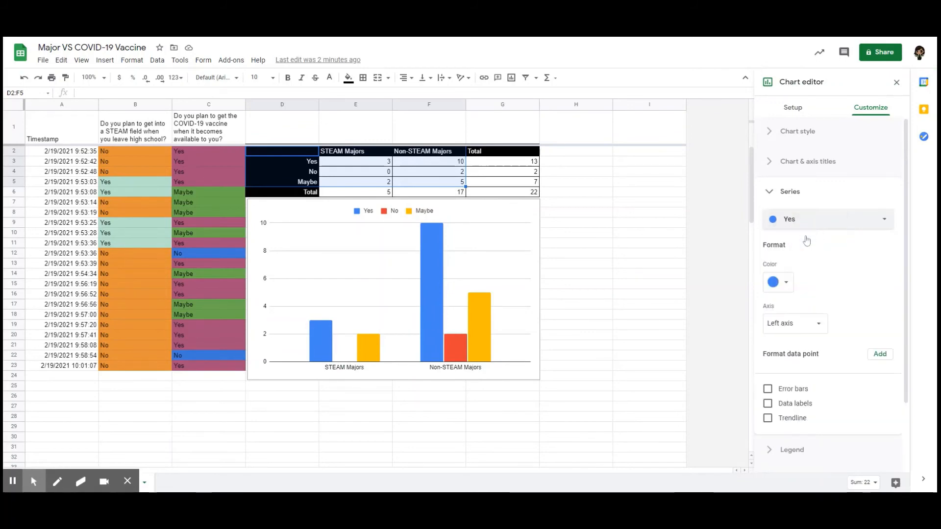
pyautogui.click(784, 283)
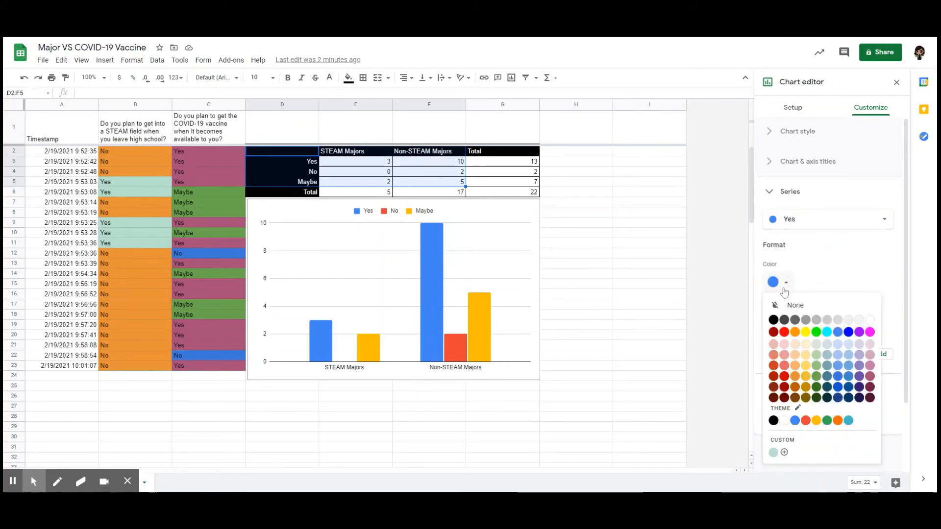
pyautogui.click(872, 376)
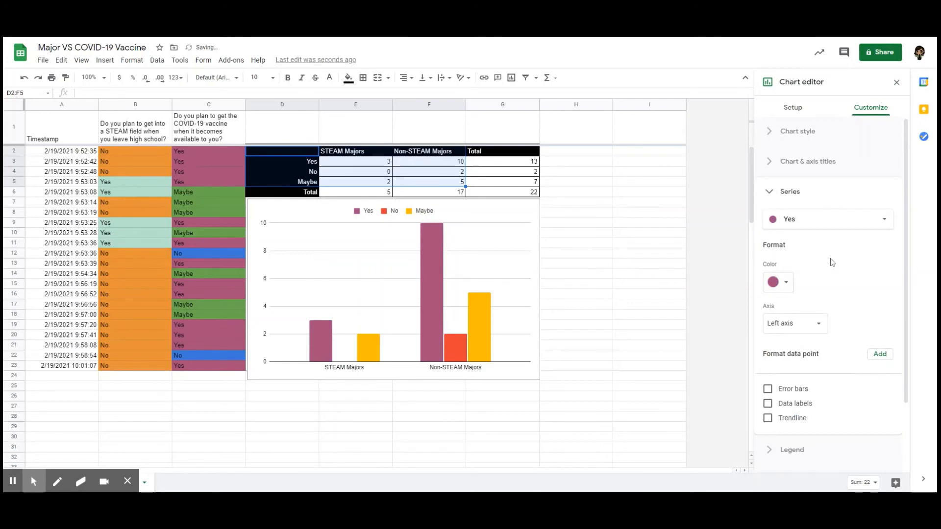
# Step: Recolor the chart's No series blue to match the No answers in column C
pyautogui.click(826, 221)
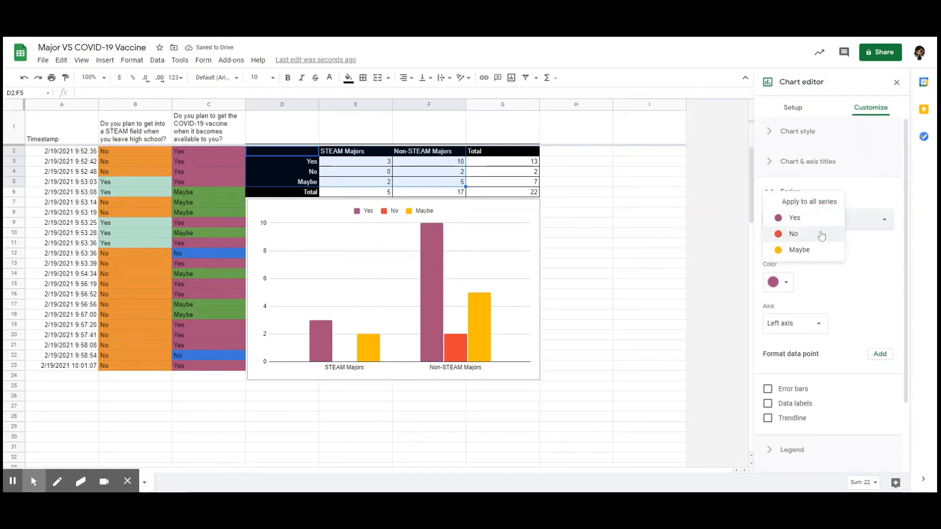
pyautogui.click(821, 235)
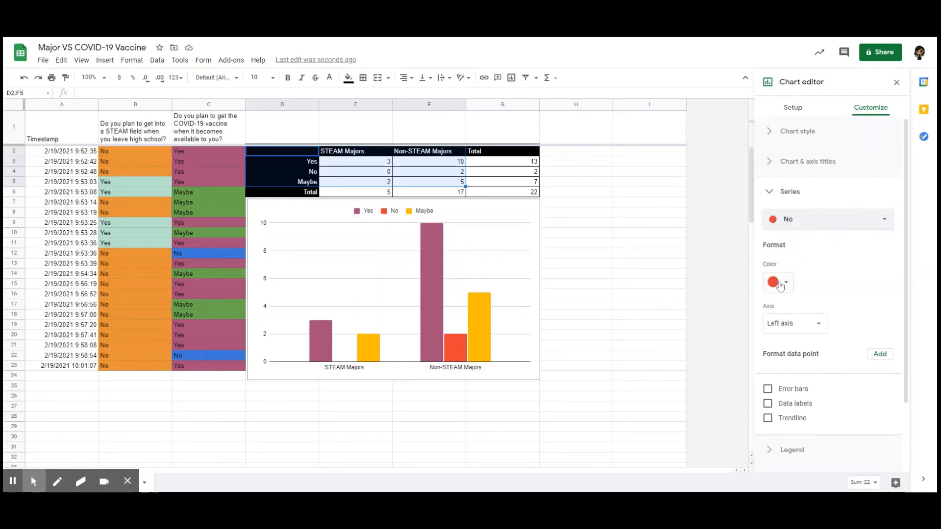
pyautogui.click(779, 283)
pyautogui.click(837, 376)
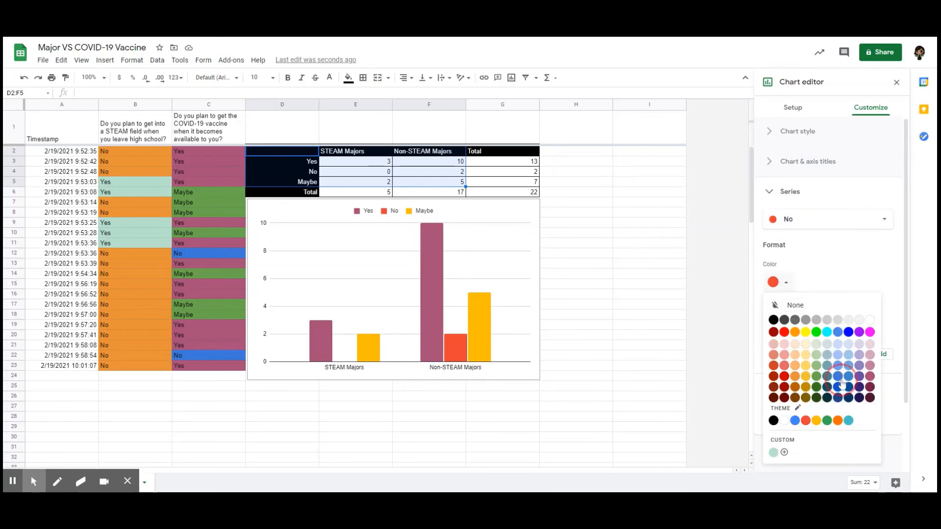
# Step: Recolor the chart's Maybe series green to match the Maybe answers in column C, and collapse the series settings
pyautogui.click(802, 229)
pyautogui.click(800, 232)
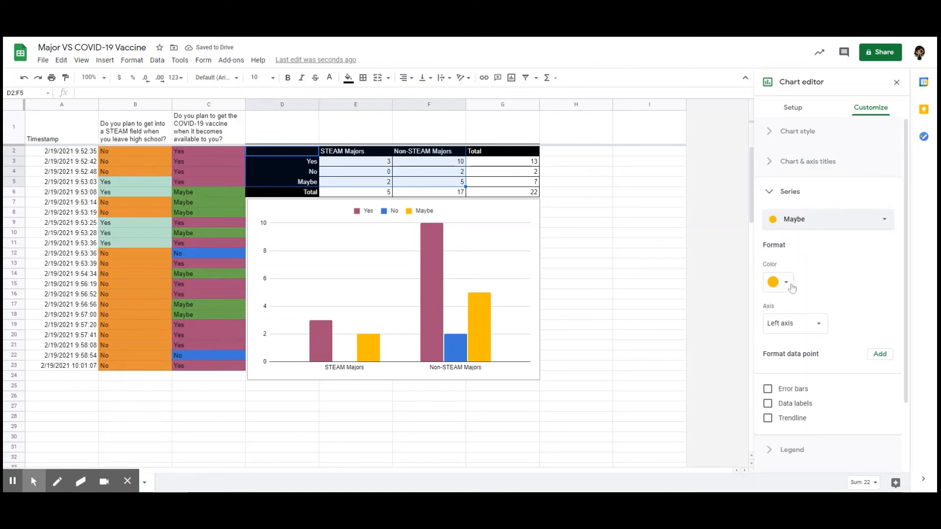
pyautogui.click(790, 291)
pyautogui.click(816, 377)
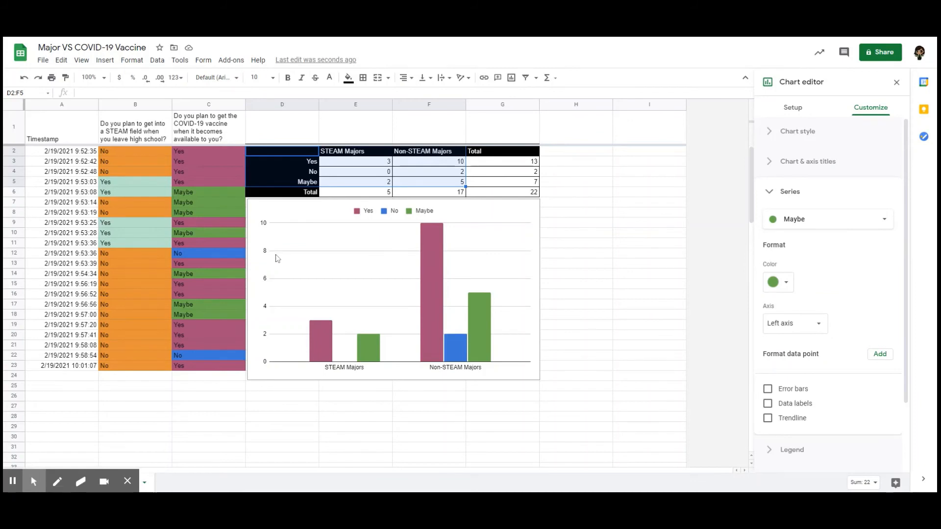
pyautogui.click(767, 197)
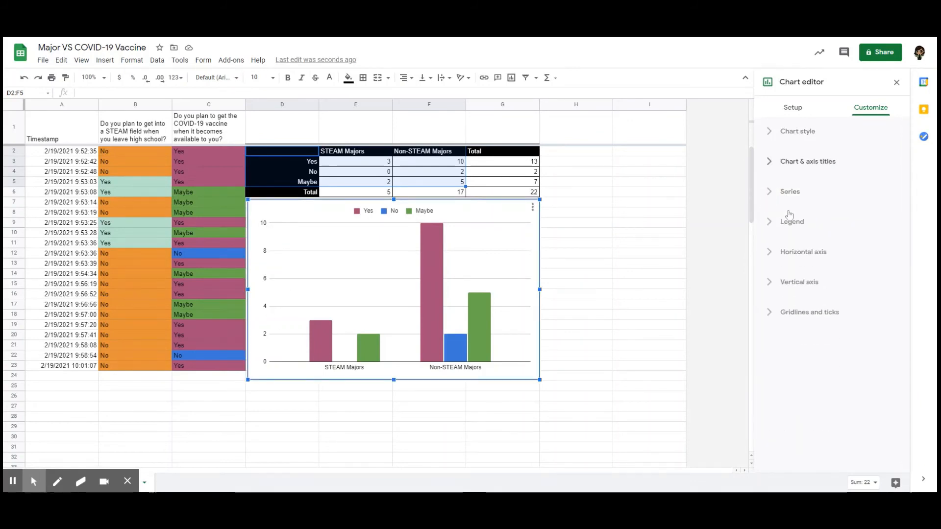
# Step: Add the vertical axis title "Frequency" to the column chart
pyautogui.click(769, 163)
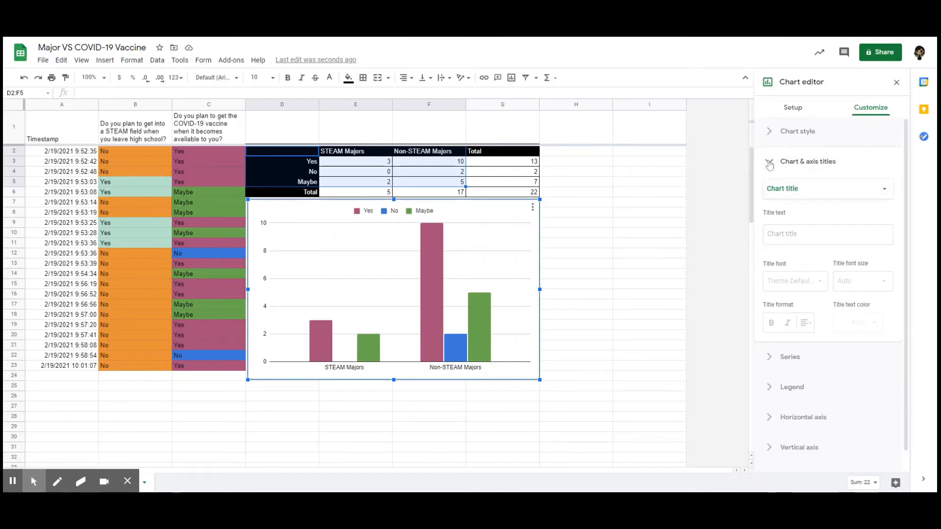
pyautogui.click(829, 191)
pyautogui.click(833, 234)
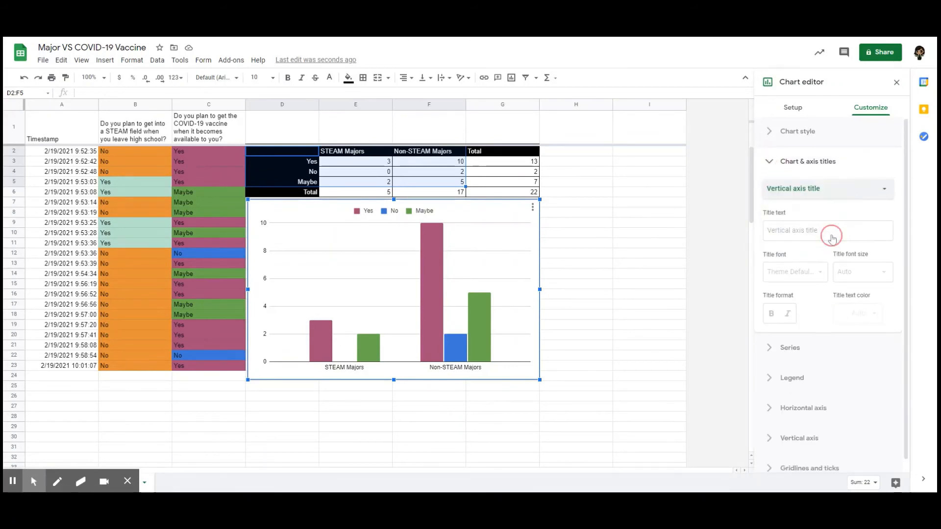
pyautogui.click(833, 234)
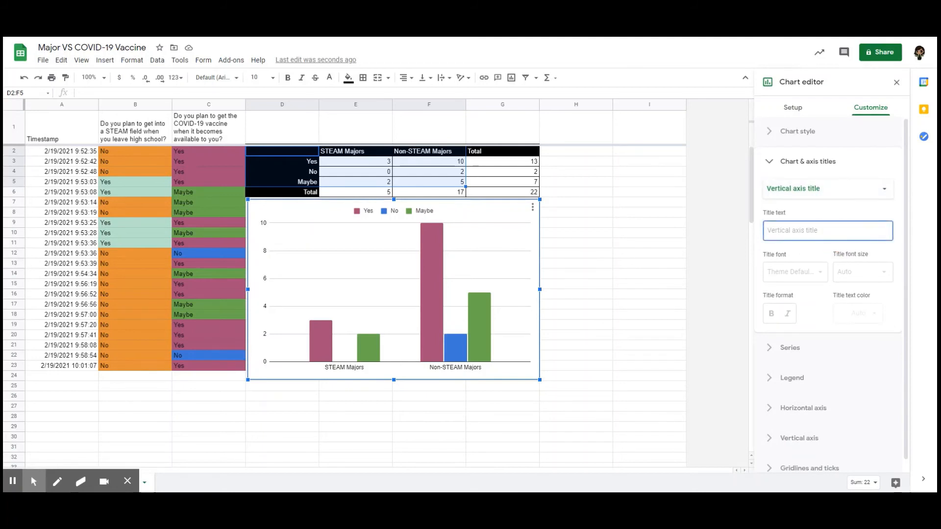
pyautogui.write('Frequency')
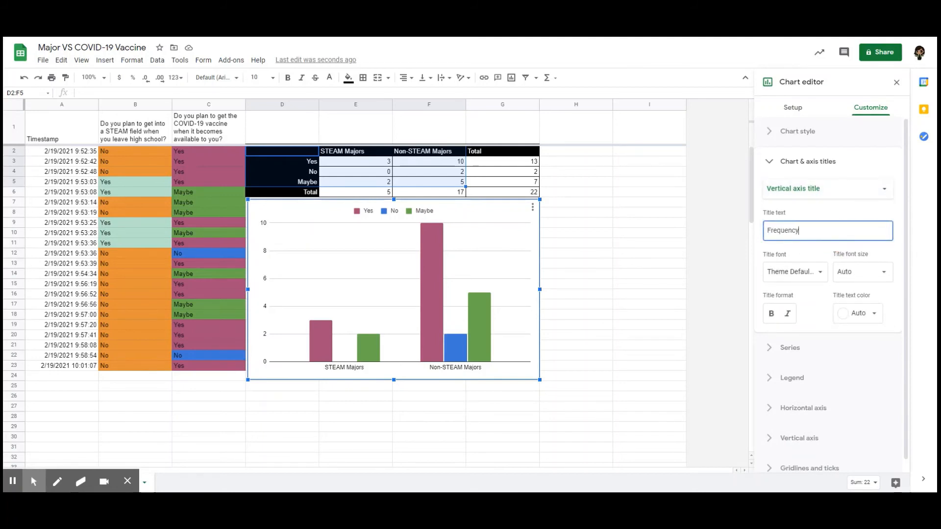
pyautogui.click(770, 162)
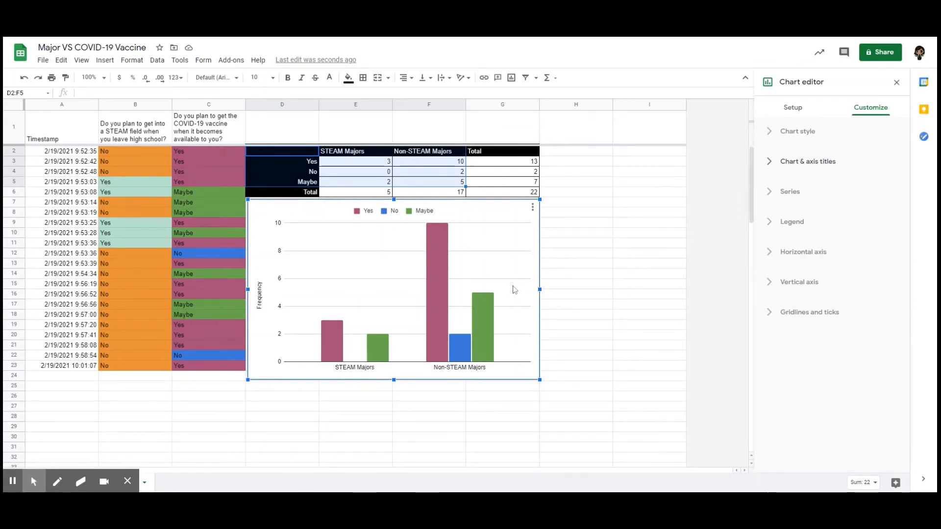
# Step: Shrink the column chart so it ends within column G around row 20, and place a copy of it beside the original
pyautogui.moveTo(539, 380); pyautogui.dragTo(458, 339)
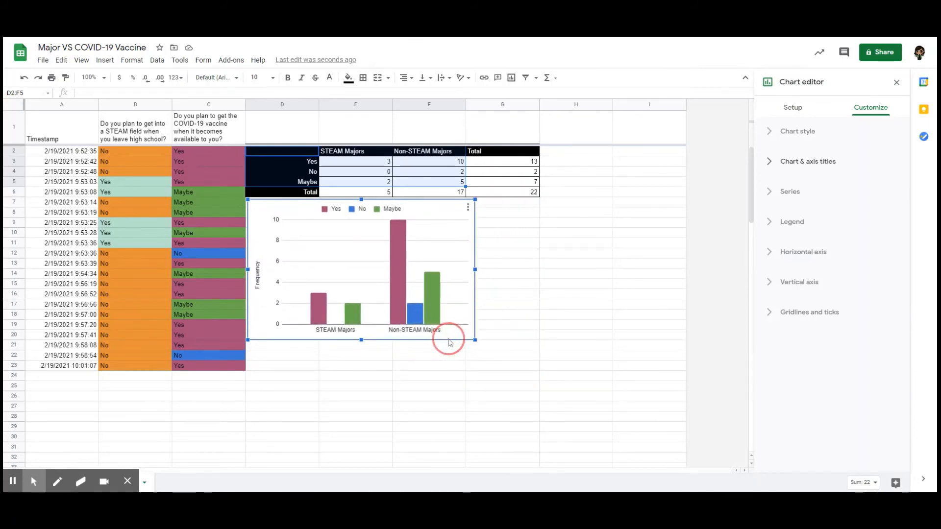
pyautogui.click(494, 255)
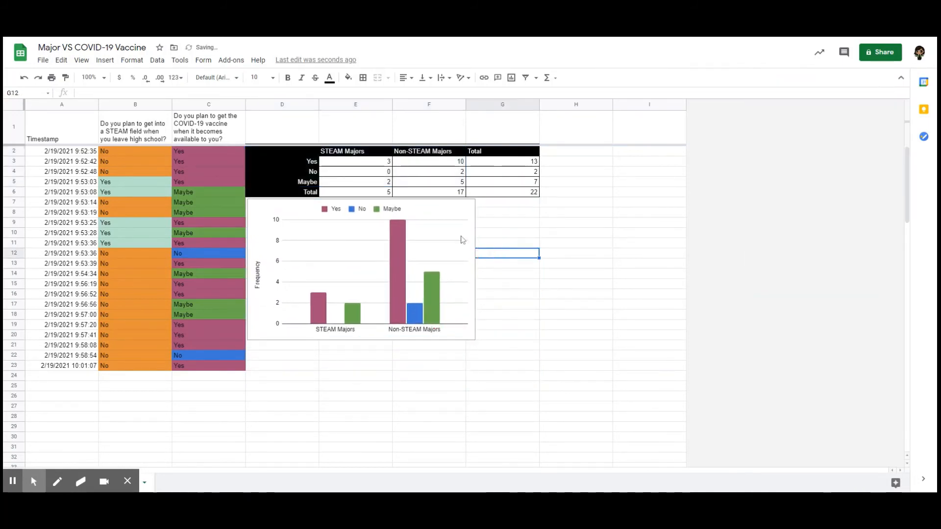
pyautogui.click(433, 217)
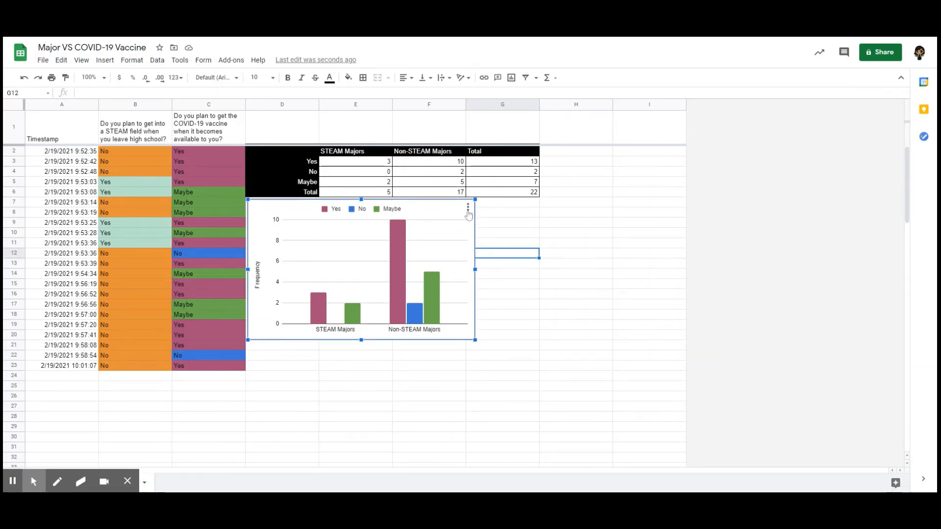
pyautogui.click(468, 208)
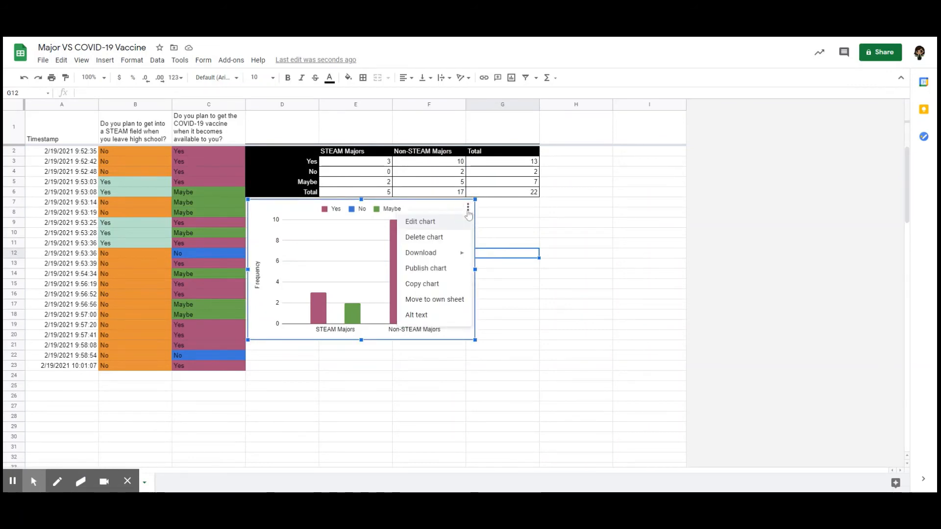
pyautogui.click(441, 285)
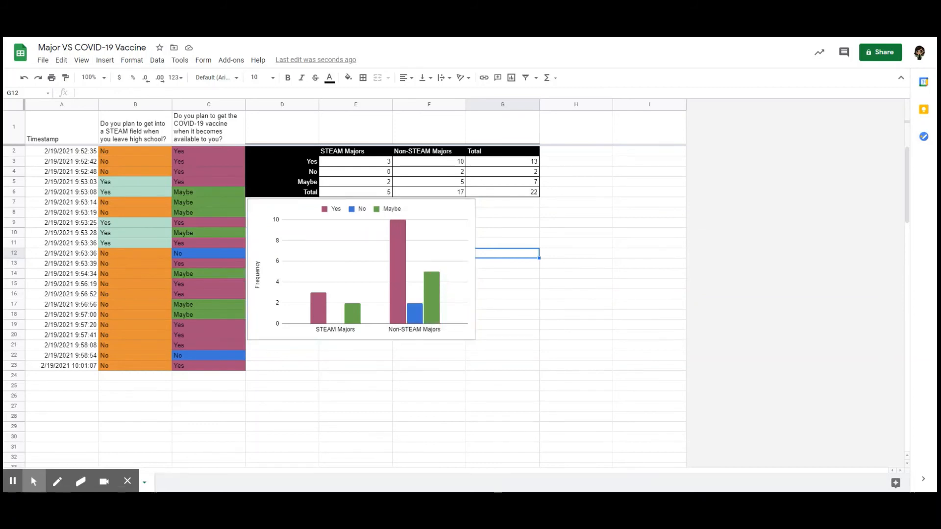
pyautogui.click(59, 60)
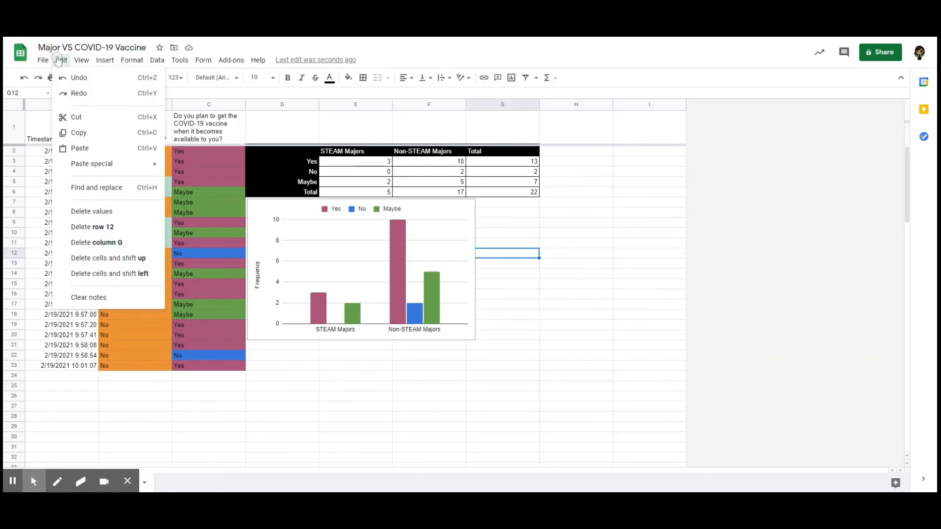
pyautogui.click(92, 148)
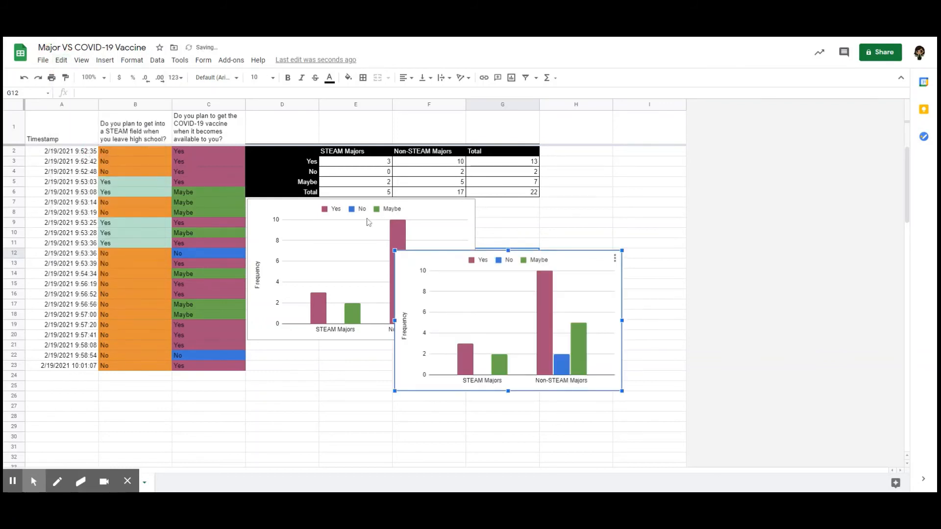
pyautogui.moveTo(458, 251); pyautogui.dragTo(517, 200)
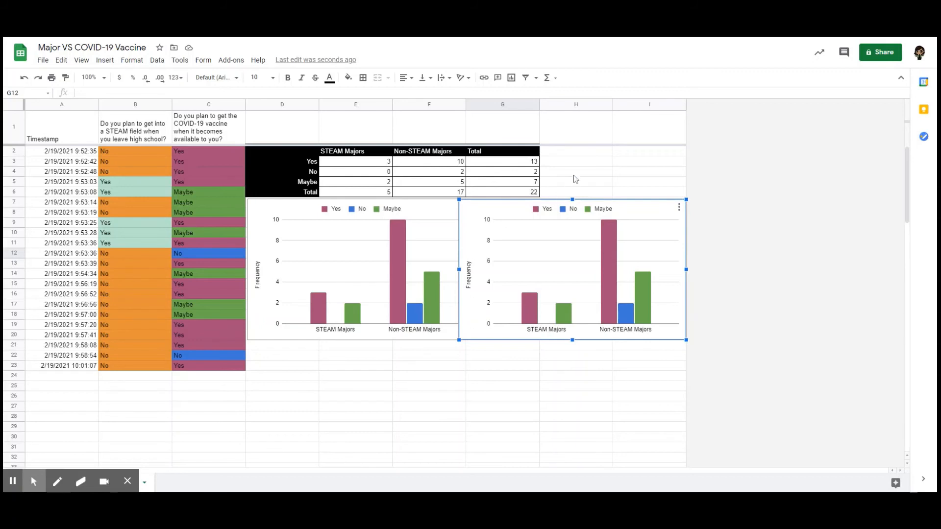
# Step: Change the copied chart beside the original to a stacked column chart, and close its settings
pyautogui.doubleClick(632, 215)
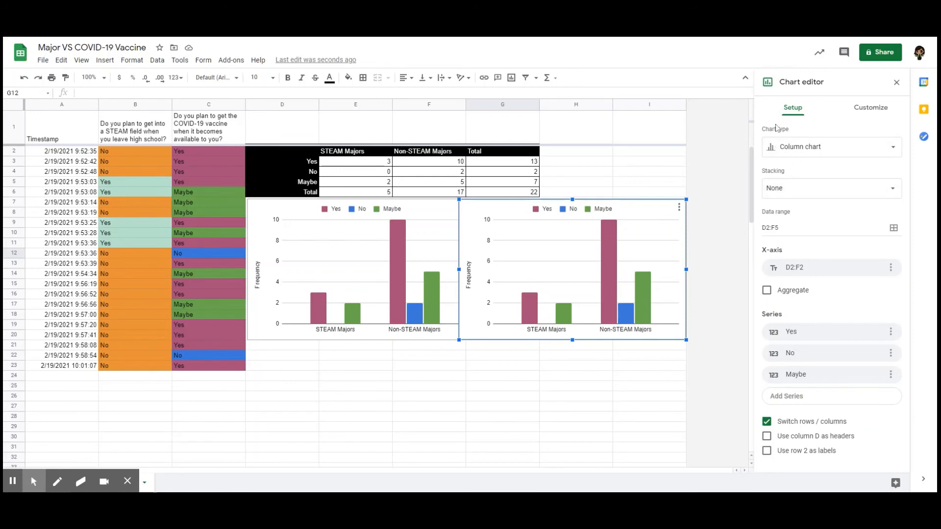
pyautogui.click(862, 154)
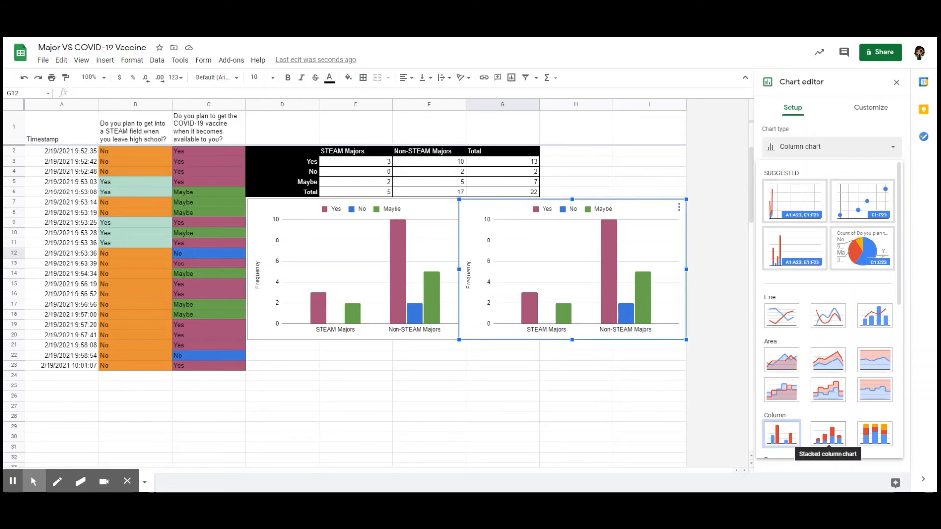
pyautogui.click(827, 436)
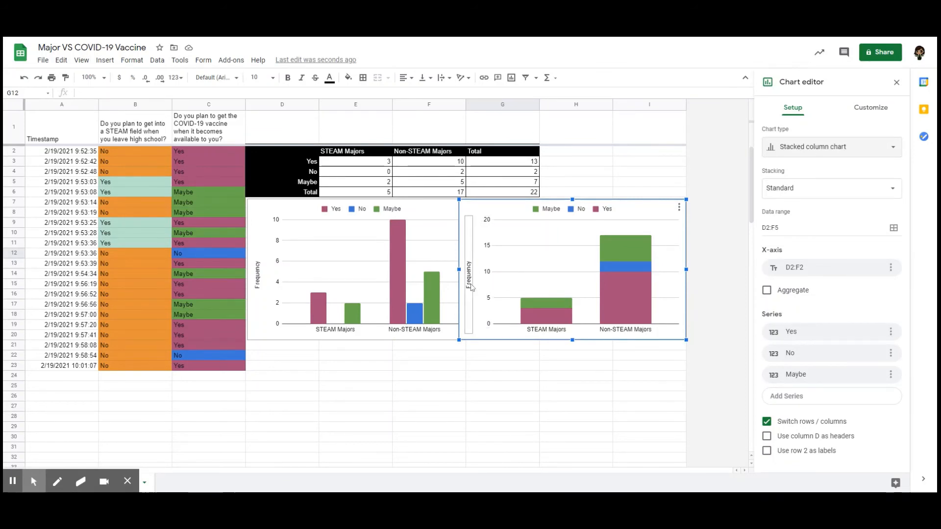
pyautogui.click(576, 171)
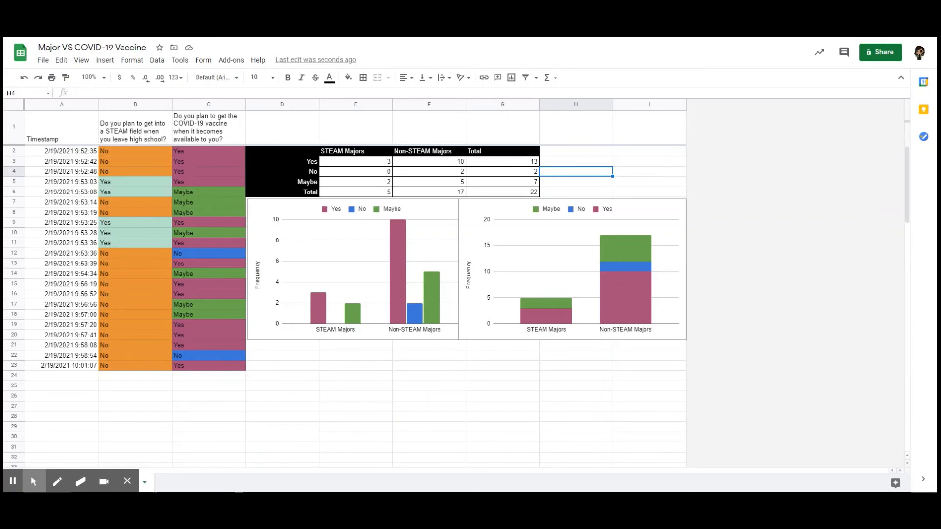
# Step: Paste another copy of the column chart and position it centered below the two existing charts
pyautogui.click(62, 62)
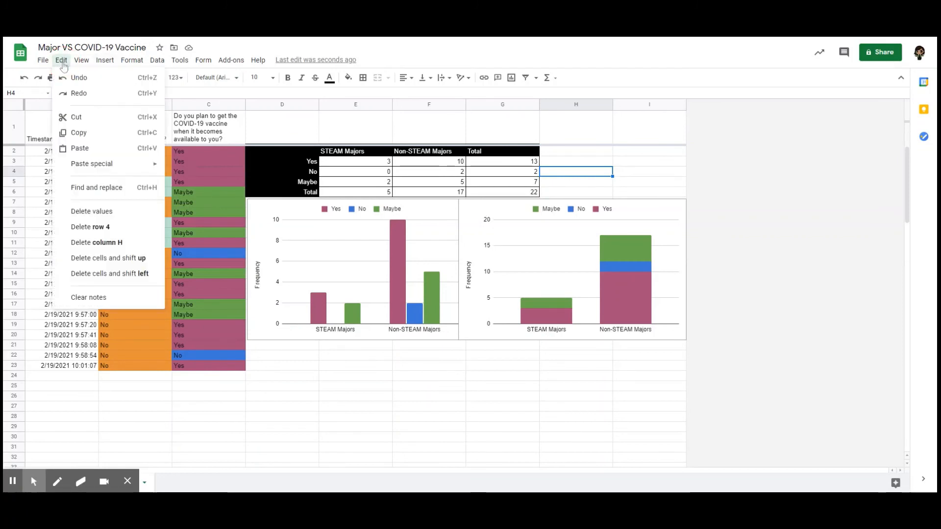
pyautogui.click(86, 154)
pyautogui.click(427, 192)
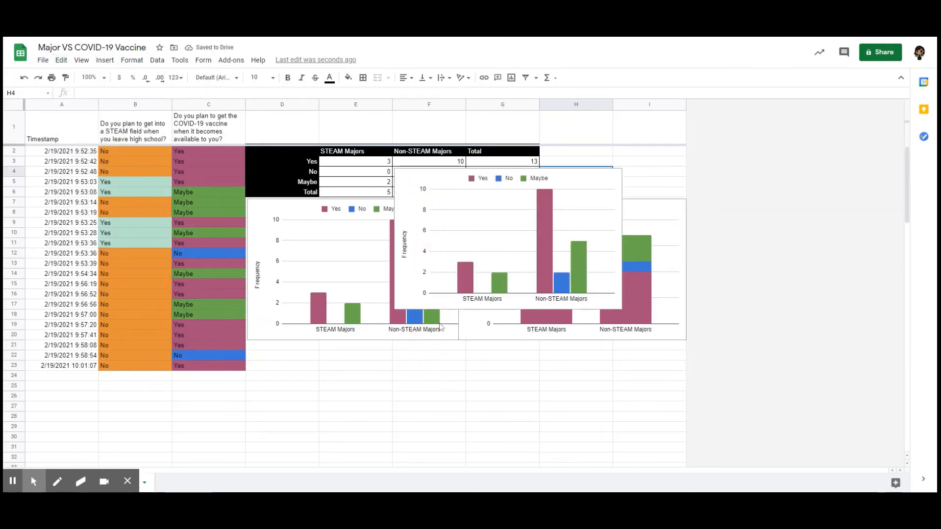
pyautogui.click(440, 177)
pyautogui.moveTo(442, 178); pyautogui.dragTo(398, 346)
# Step: Change the lower chart copy to a 100% stacked column chart, and select its Non-STEAM Maybe segment
pyautogui.doubleClick(511, 347)
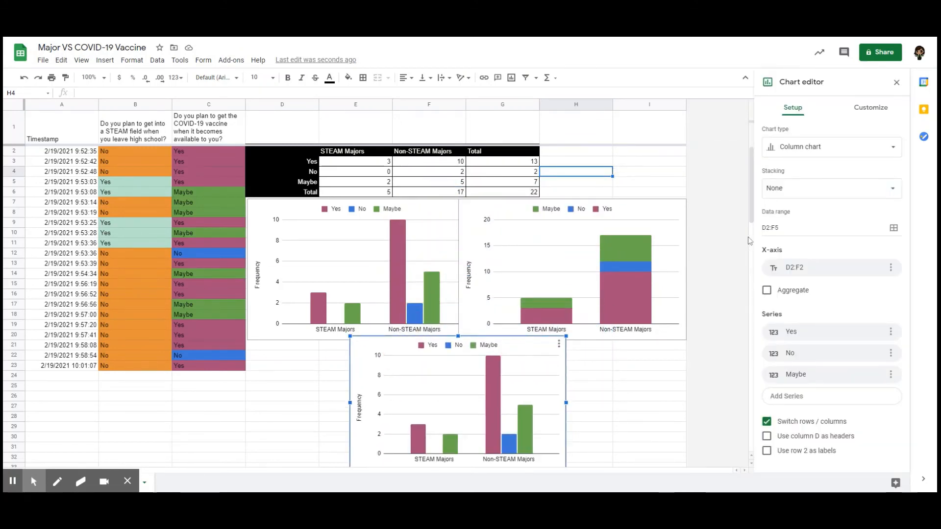
pyautogui.click(840, 148)
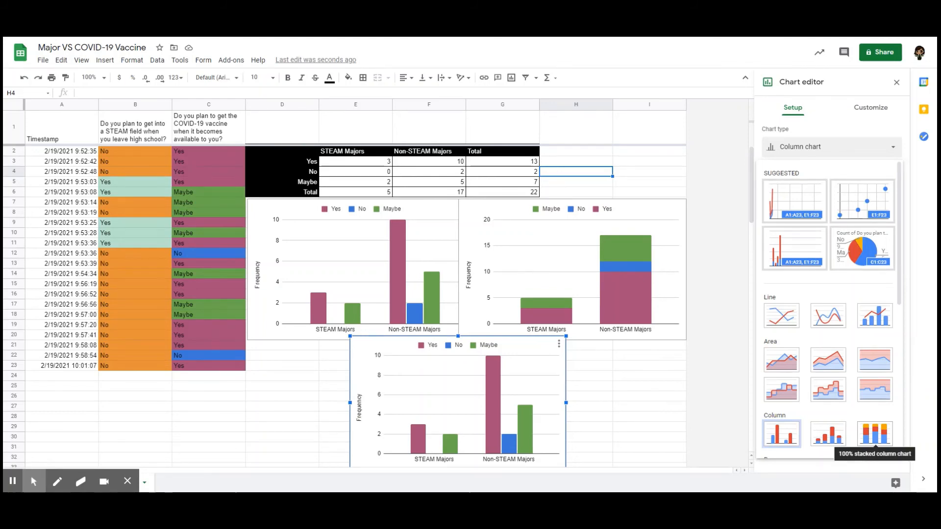
pyautogui.click(873, 435)
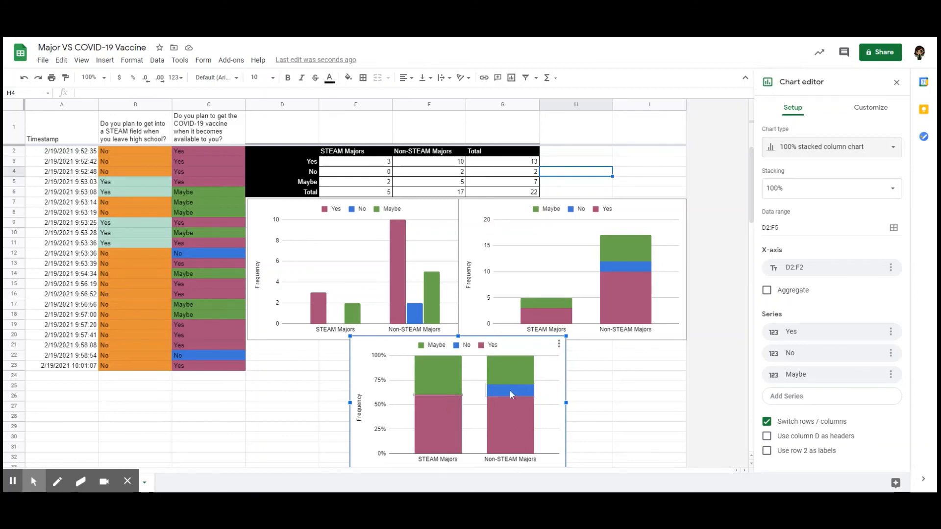
pyautogui.click(502, 356)
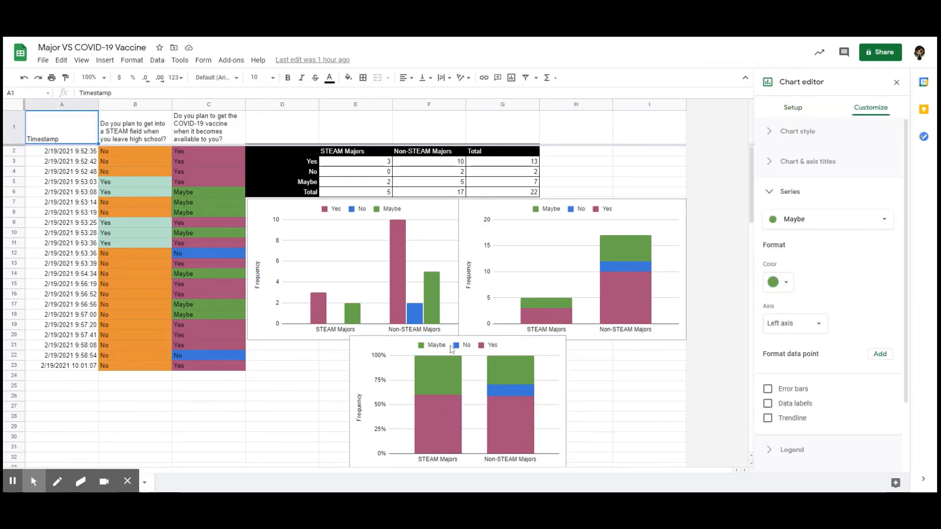
# Step: Change the vertical axis title of the 100% stacked column chart to Percent, and close the chart settings
pyautogui.click(353, 415)
pyautogui.click(359, 415)
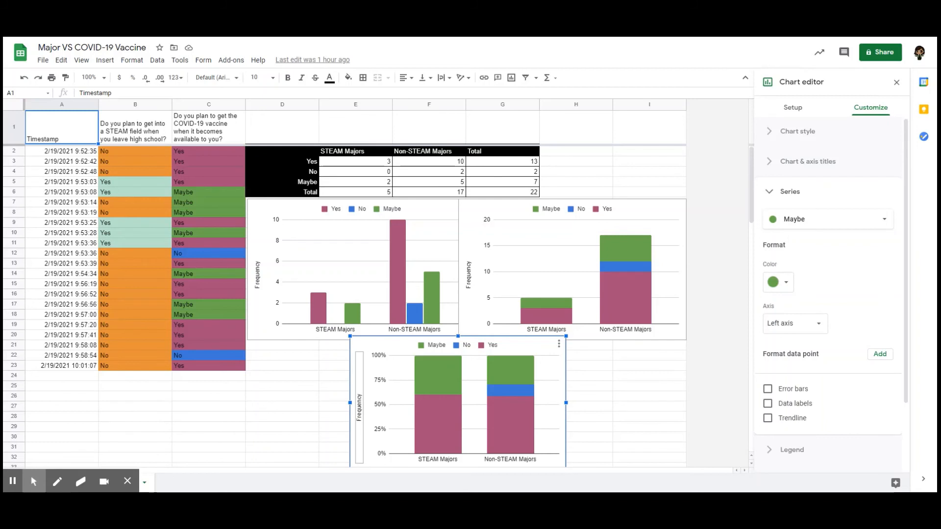
pyautogui.click(360, 416)
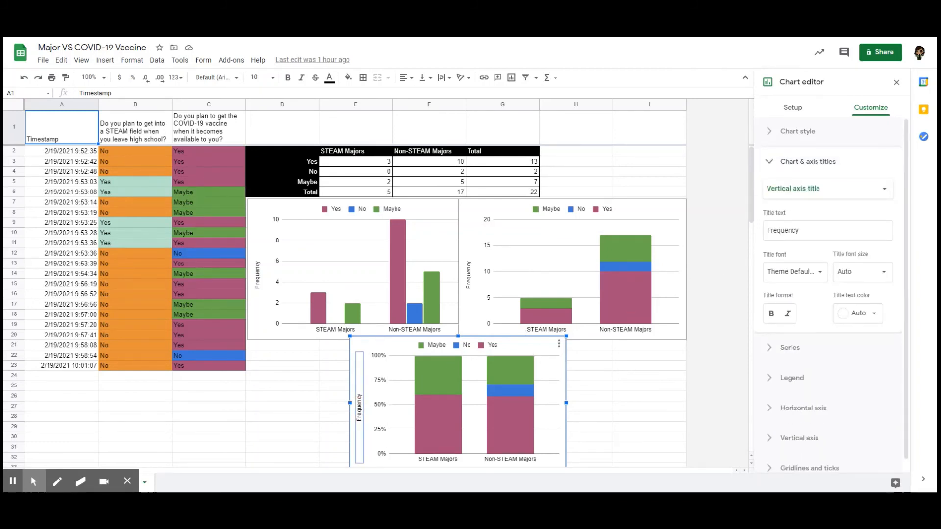
pyautogui.moveTo(828, 230); pyautogui.dragTo(762, 236)
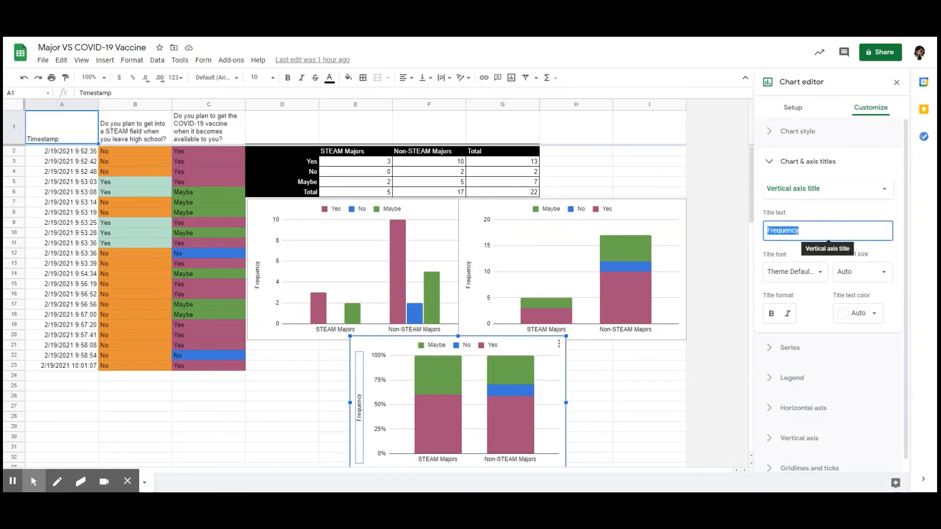
pyautogui.write('Percent')
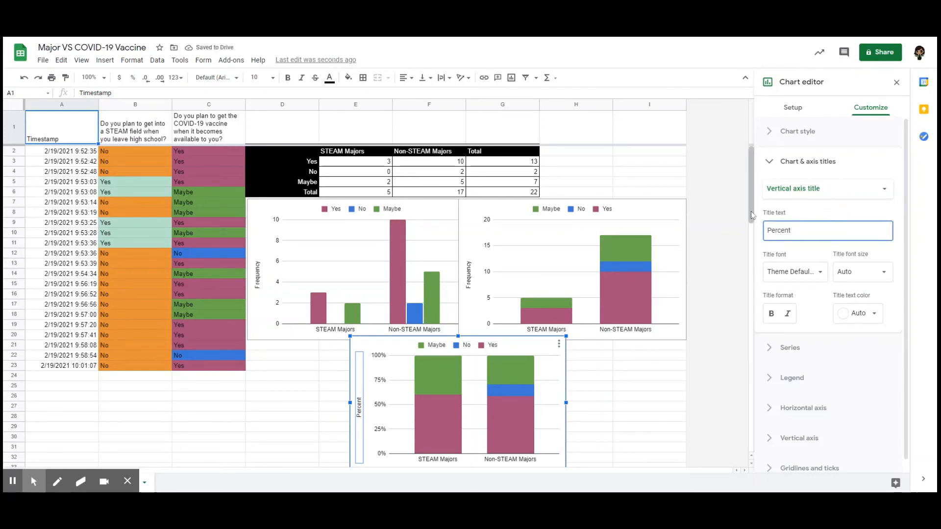
pyautogui.click(896, 83)
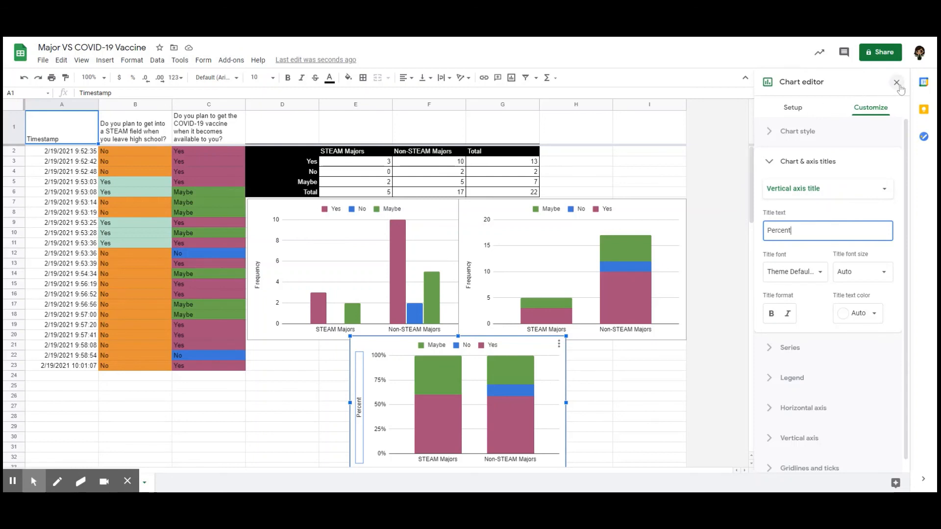
# Step: Examine which cell range the STEAM Majors total formula in the two-way table adds up
pyautogui.click(589, 417)
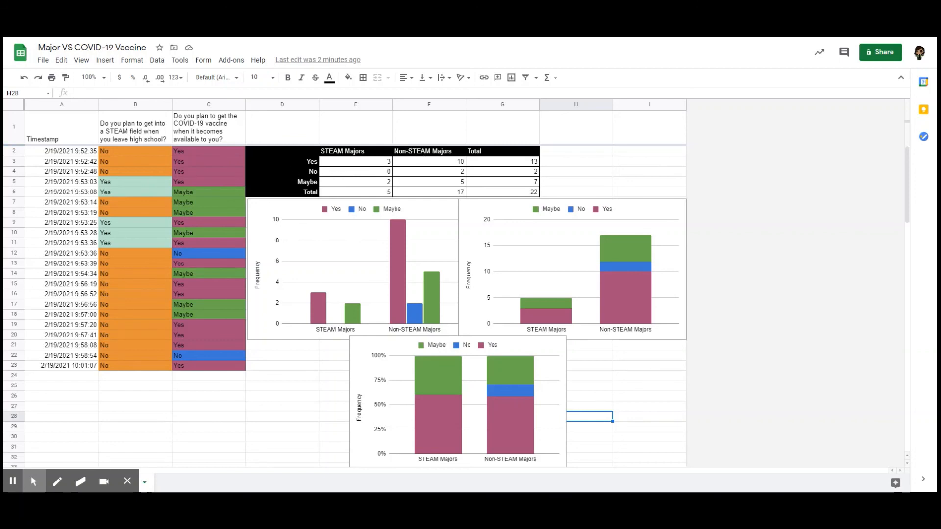
pyautogui.click(385, 192)
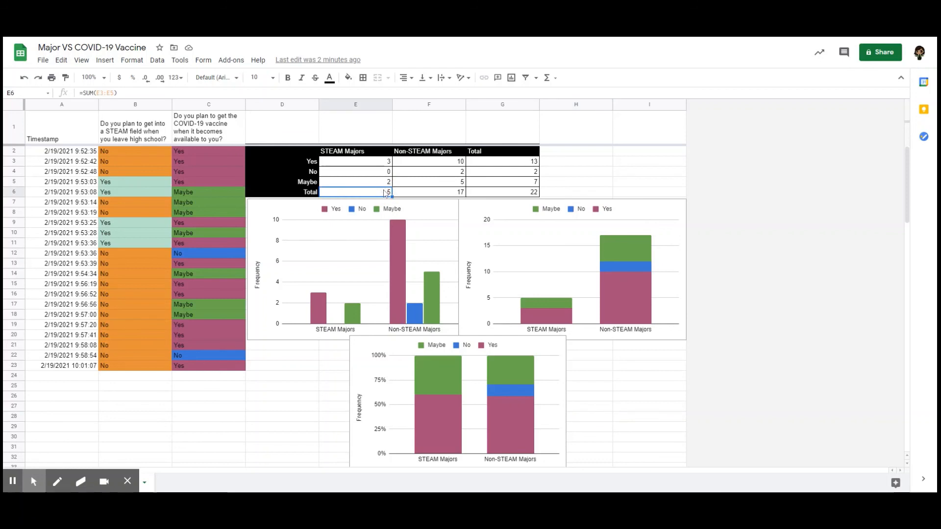
pyautogui.doubleClick(99, 93)
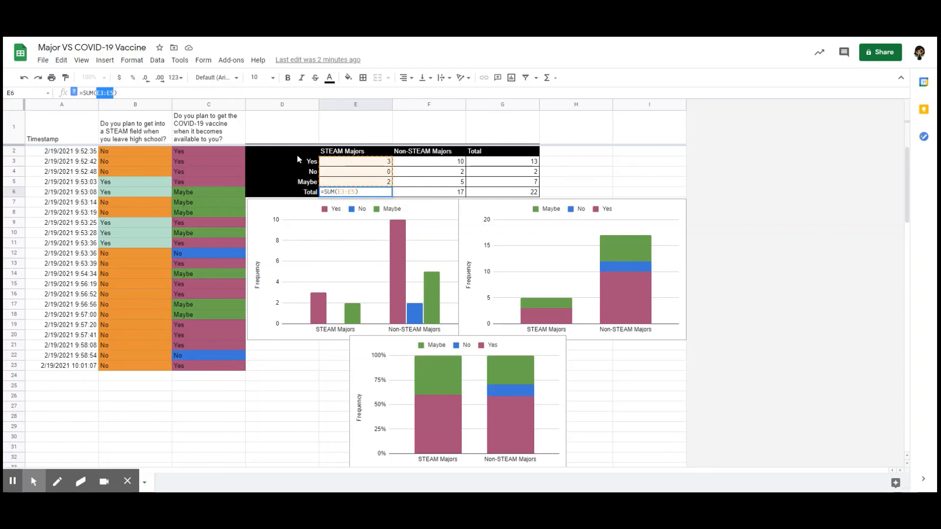
# Step: Compare the column, stacked and 100% stacked charts, reading the STEAM and Non-STEAM segment shares in the 100% stacked one
pyautogui.click(296, 213)
pyautogui.click(490, 209)
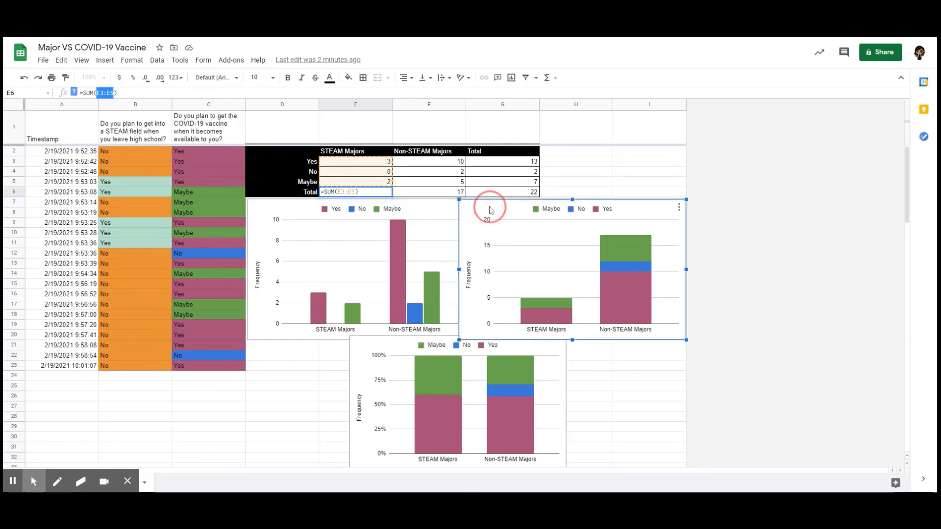
pyautogui.click(555, 351)
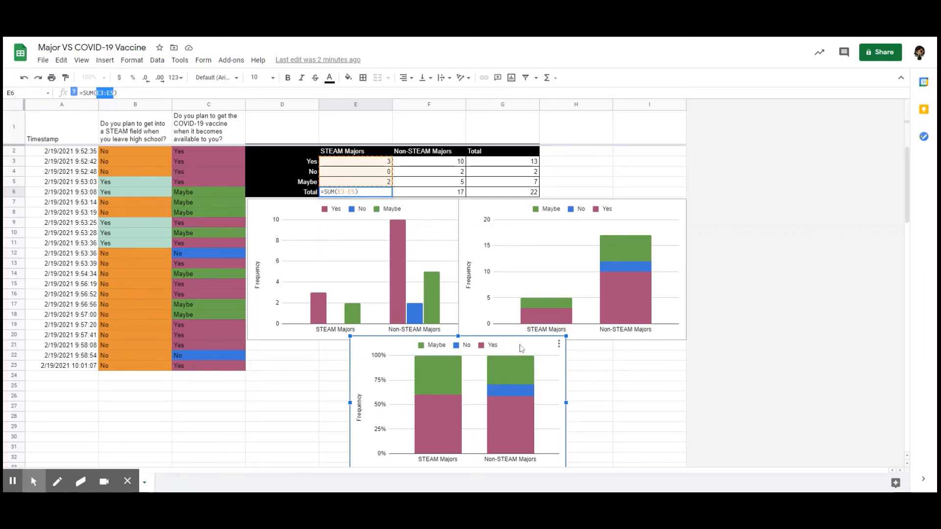
pyautogui.moveTo(441, 429)
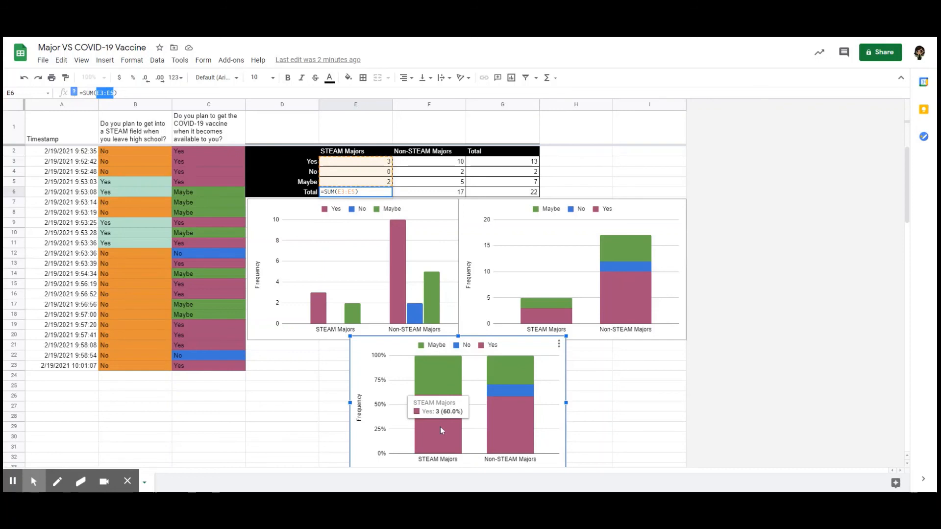
pyautogui.moveTo(522, 384)
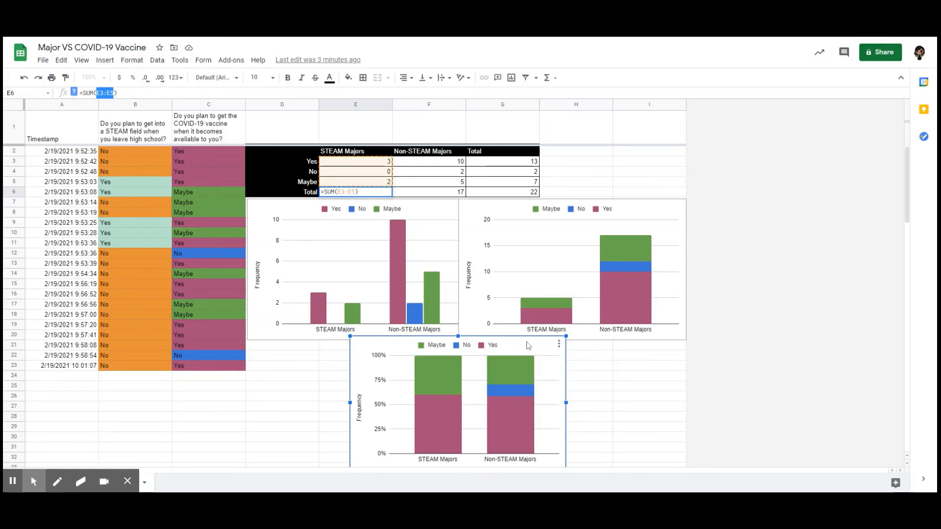
pyautogui.click(588, 345)
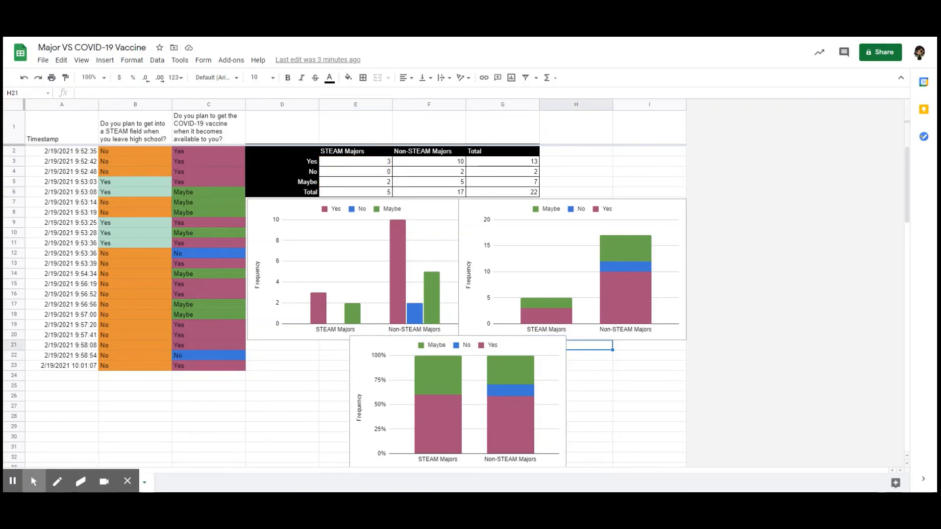